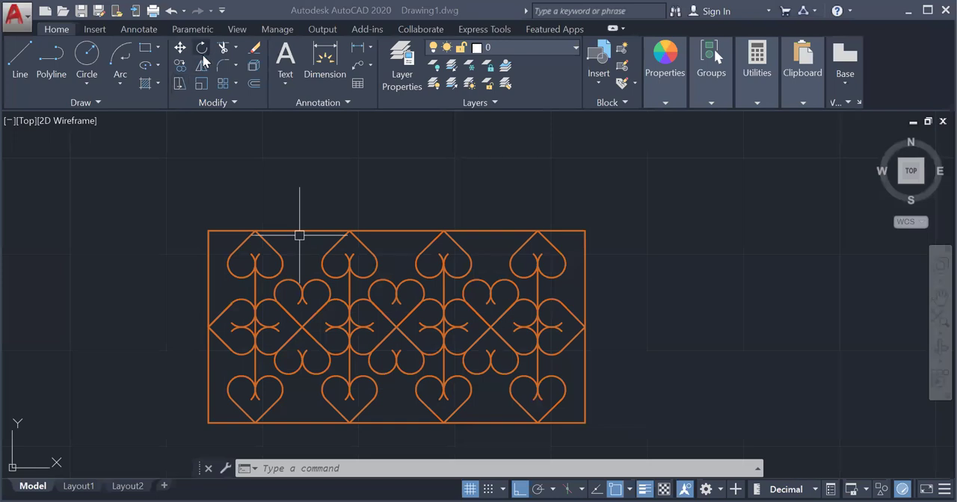
Step: Examine the heart-pattern panel and the neighbouring rectangle with the V-shaped lines
{"action": "scroll", "coordinate": [224, 221], "scroll_direction": "down", "scroll_amount": 4}
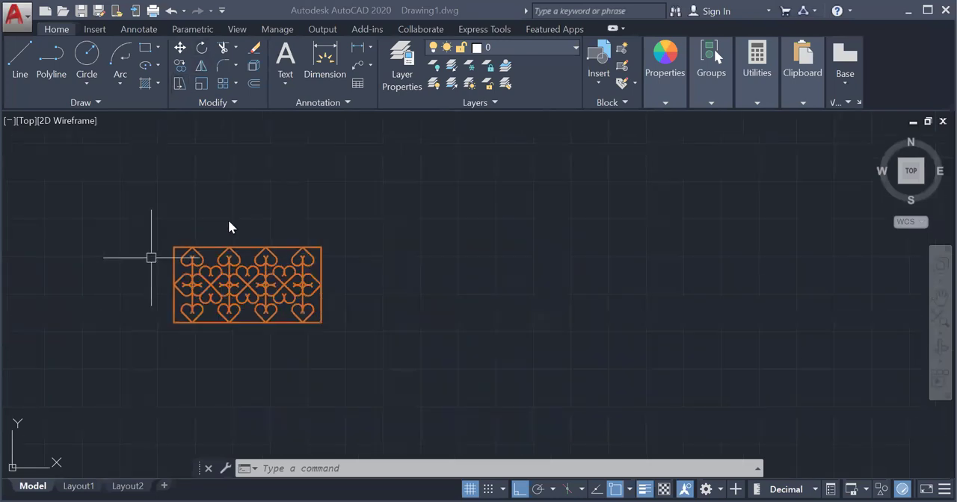
{"action": "left_click", "coordinate": [151, 258]}
{"action": "left_click", "coordinate": [386, 323]}
{"action": "scroll", "coordinate": [322, 308], "scroll_direction": "up", "scroll_amount": 4}
{"action": "scroll", "coordinate": [425, 338], "scroll_direction": "down", "scroll_amount": 4}
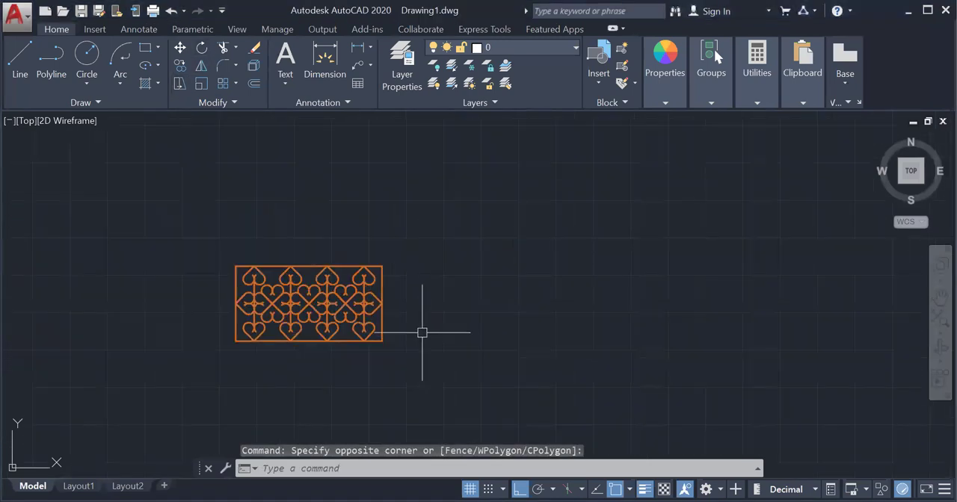
{"action": "scroll", "coordinate": [427, 312], "scroll_direction": "up", "scroll_amount": 2}
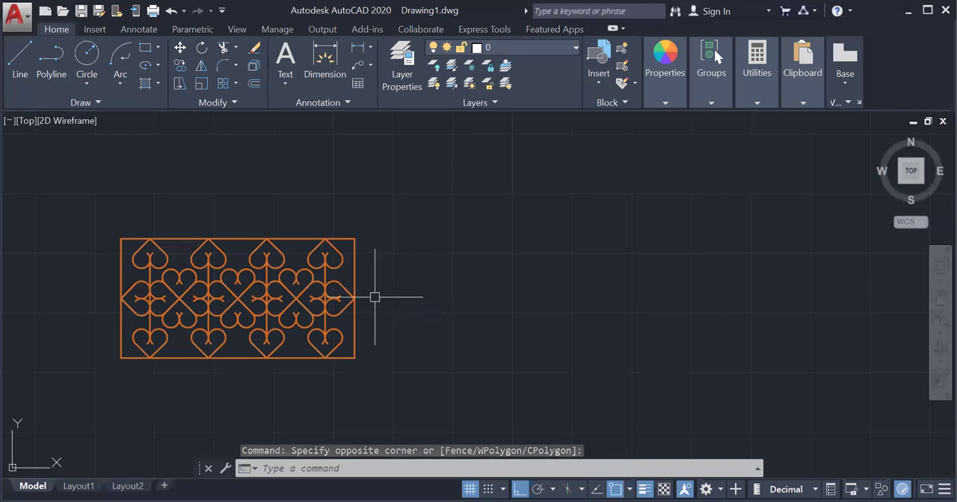
{"action": "scroll", "coordinate": [365, 294], "scroll_direction": "down", "scroll_amount": 3}
{"action": "scroll", "coordinate": [426, 269], "scroll_direction": "down", "scroll_amount": 3}
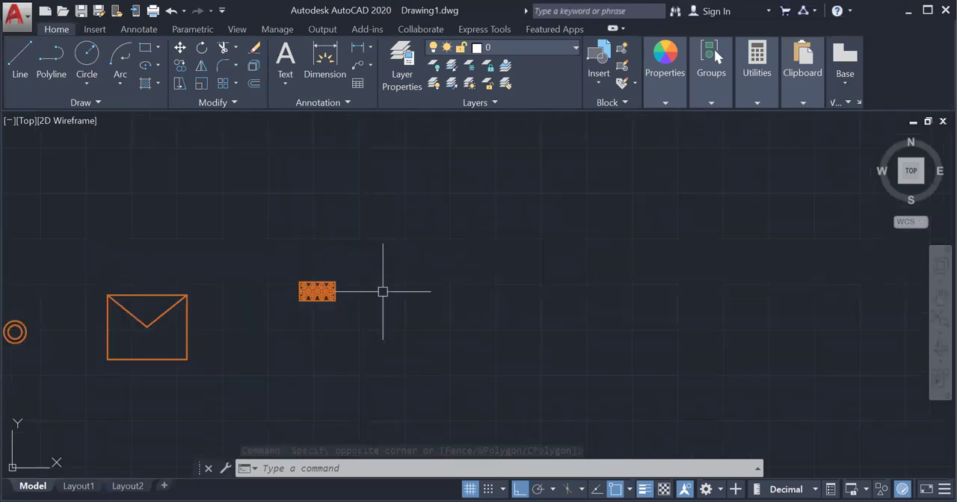
{"action": "scroll", "coordinate": [373, 288], "scroll_direction": "down", "scroll_amount": 4}
{"action": "scroll", "coordinate": [349, 291], "scroll_direction": "up", "scroll_amount": 7}
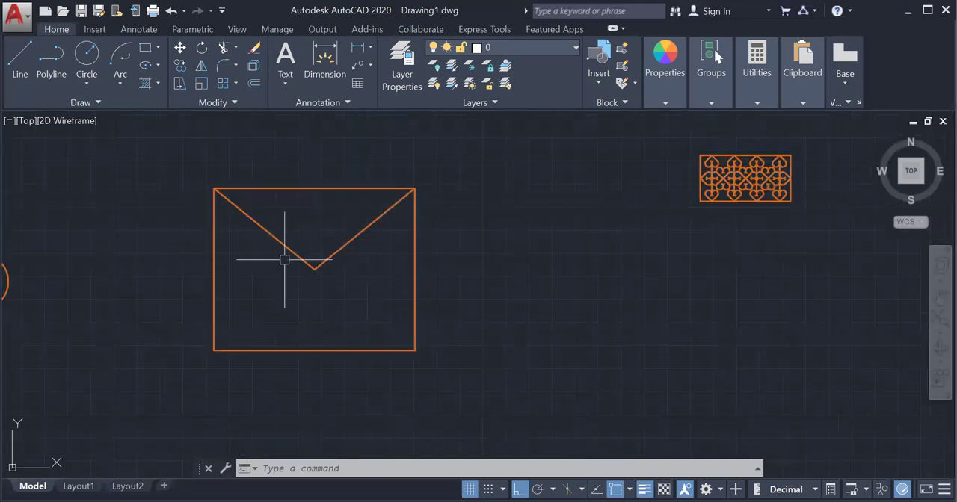
{"action": "scroll", "coordinate": [380, 267], "scroll_direction": "down", "scroll_amount": 4}
{"action": "scroll", "coordinate": [374, 234], "scroll_direction": "up", "scroll_amount": 2}
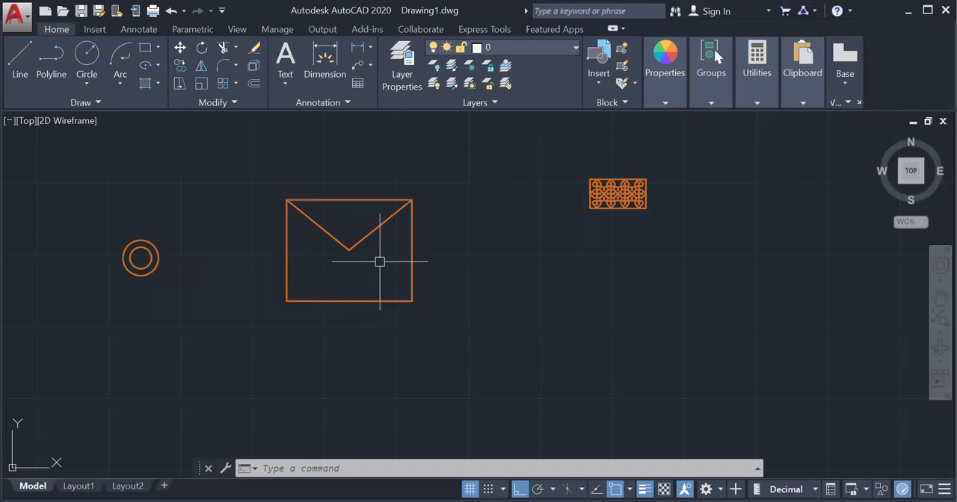
Step: Mirror the two V-shaped lines inside the rectangle about a horizontal axis through their vertex, keeping the source lines
{"action": "scroll", "coordinate": [365, 228], "scroll_direction": "up", "scroll_amount": 2}
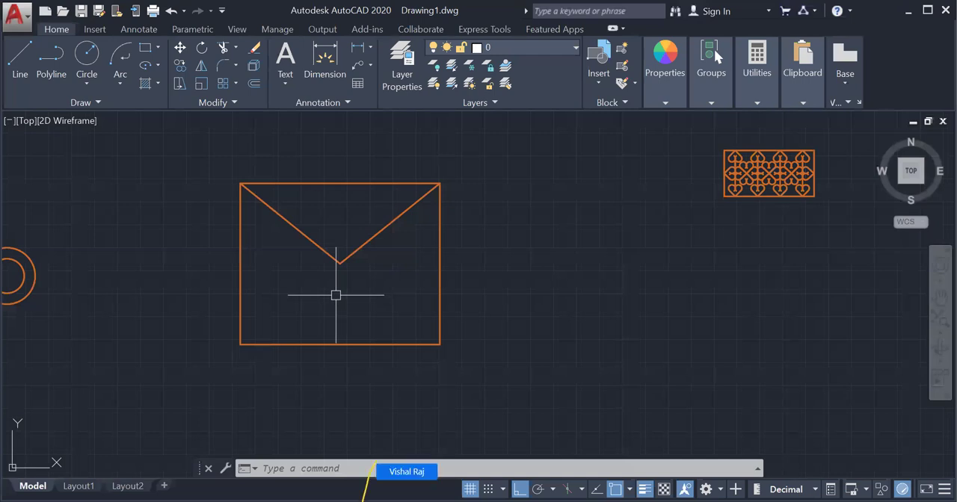
{"action": "type", "text": "MI"}
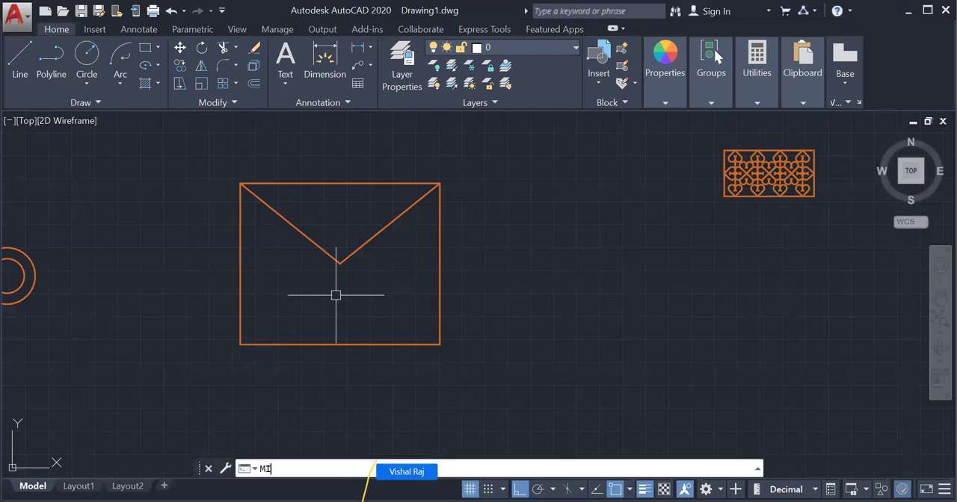
{"action": "key", "text": "Return"}
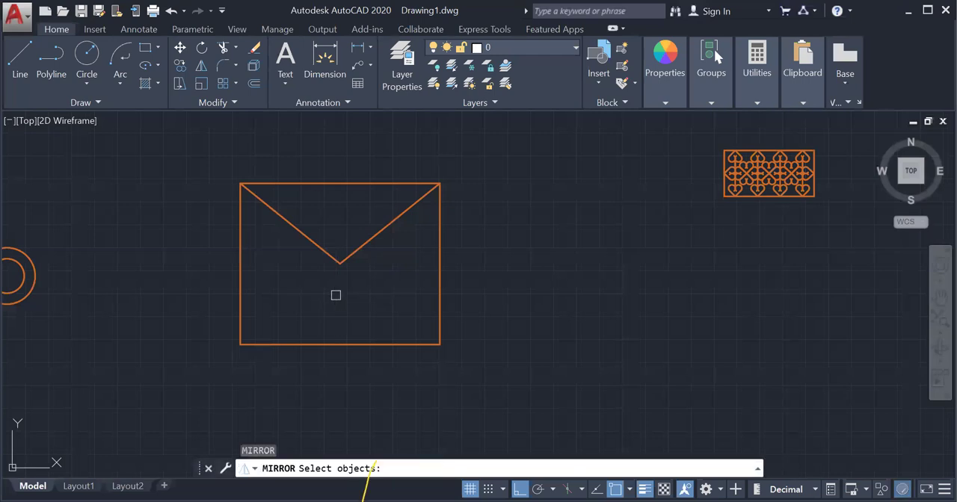
{"action": "left_click", "coordinate": [405, 243]}
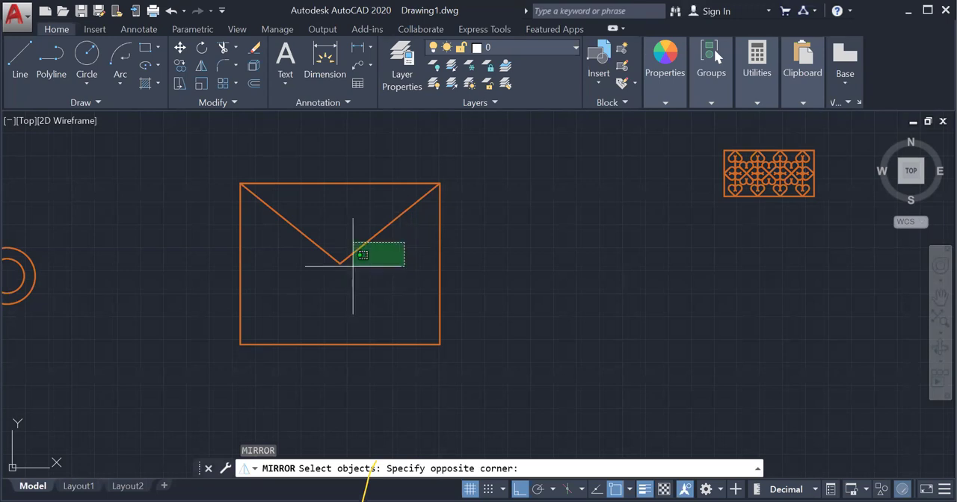
{"action": "left_click", "coordinate": [304, 277]}
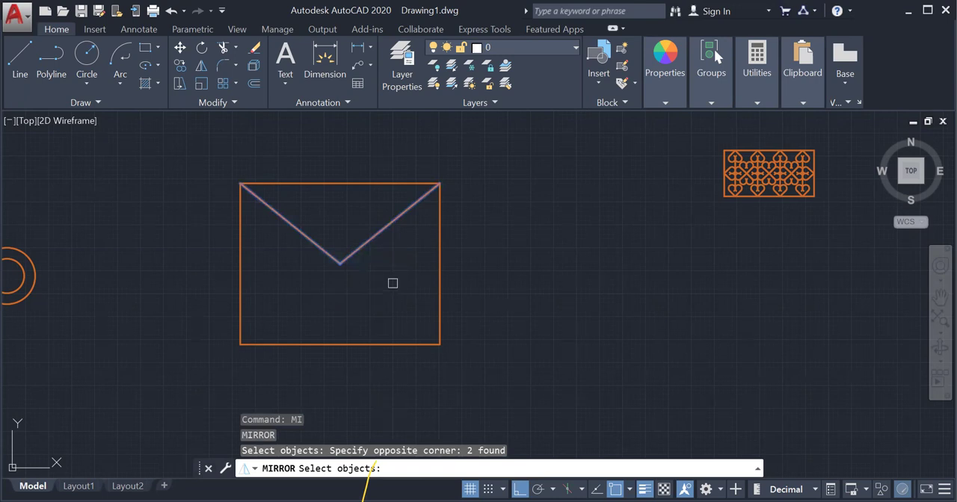
{"action": "key", "text": "Return"}
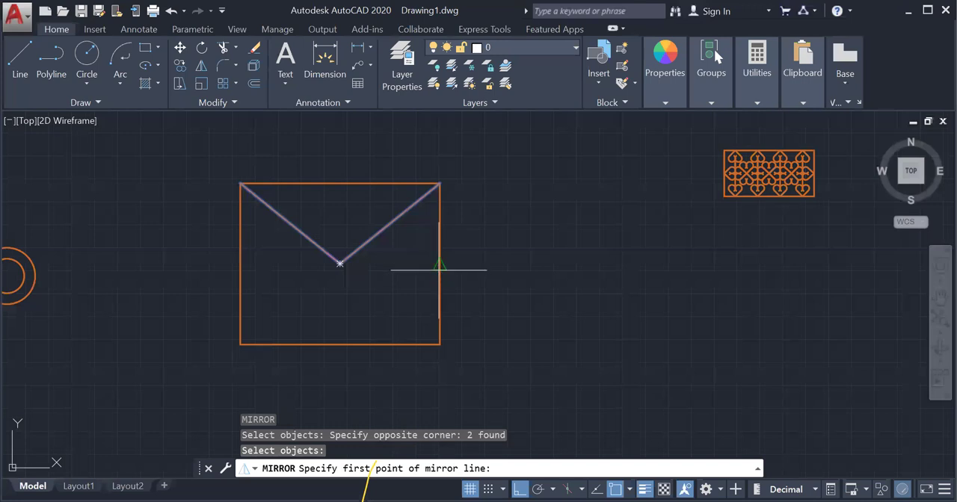
{"action": "left_click", "coordinate": [340, 264]}
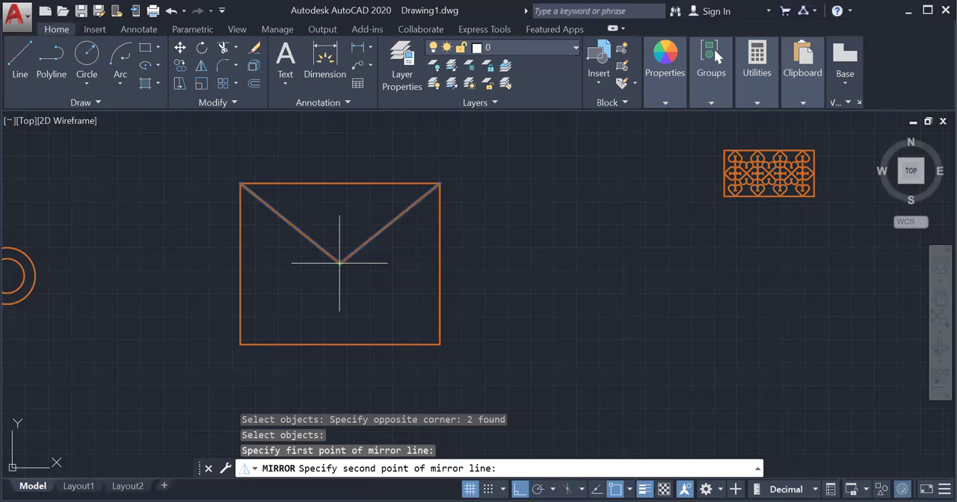
{"action": "left_click", "coordinate": [398, 264]}
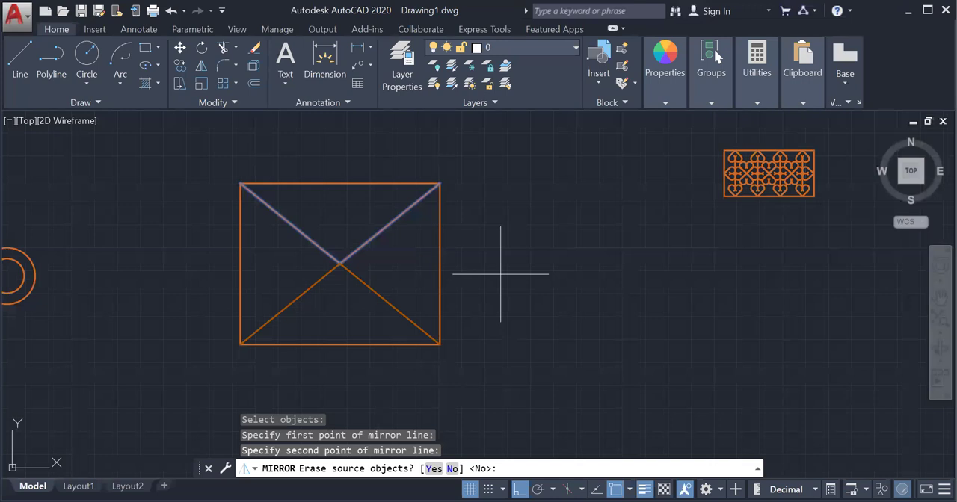
{"action": "key", "text": "Return"}
Step: Draw a short horizontal line outward from the midpoint of the crossed rectangle's right edge and move the heart-pattern panel farther right
{"action": "scroll", "coordinate": [500, 275], "scroll_direction": "down", "scroll_amount": 3}
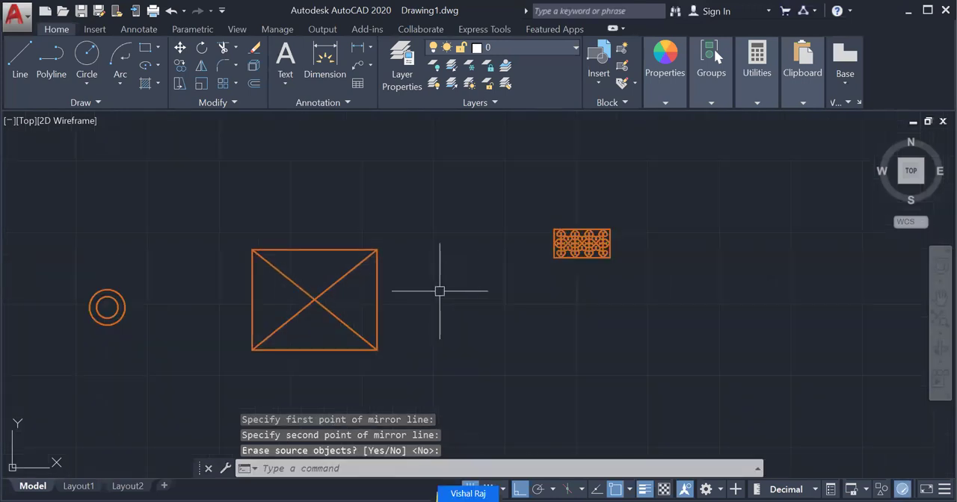
{"action": "scroll", "coordinate": [289, 260], "scroll_direction": "down", "scroll_amount": 1}
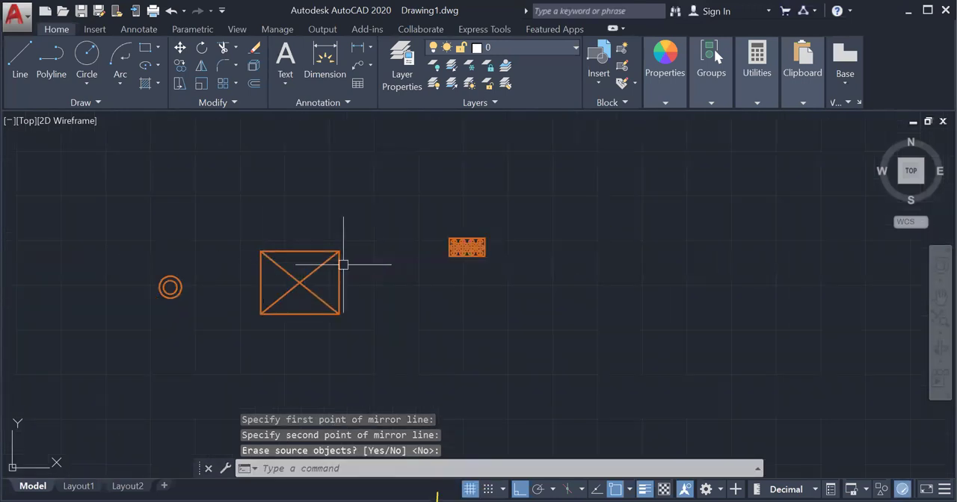
{"action": "scroll", "coordinate": [344, 263], "scroll_direction": "up", "scroll_amount": 4}
{"action": "scroll", "coordinate": [235, 209], "scroll_direction": "down", "scroll_amount": 2}
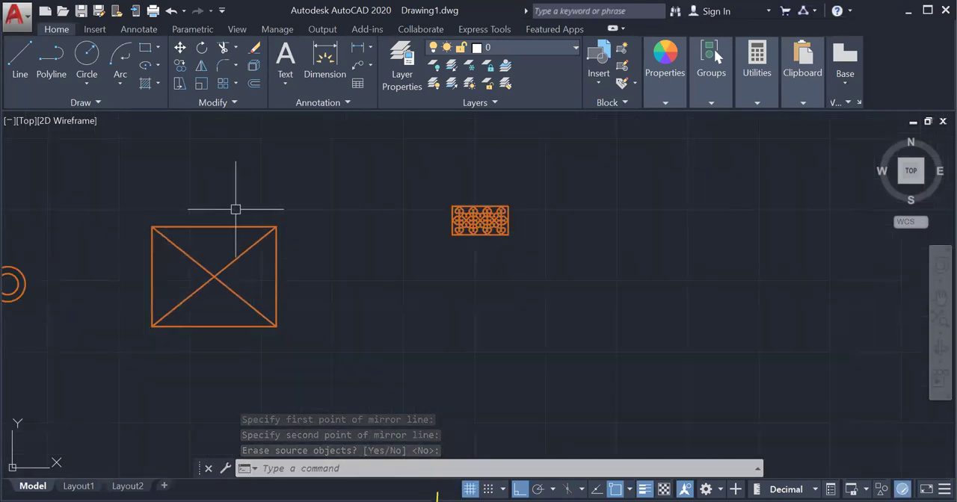
{"action": "left_click", "coordinate": [18, 69]}
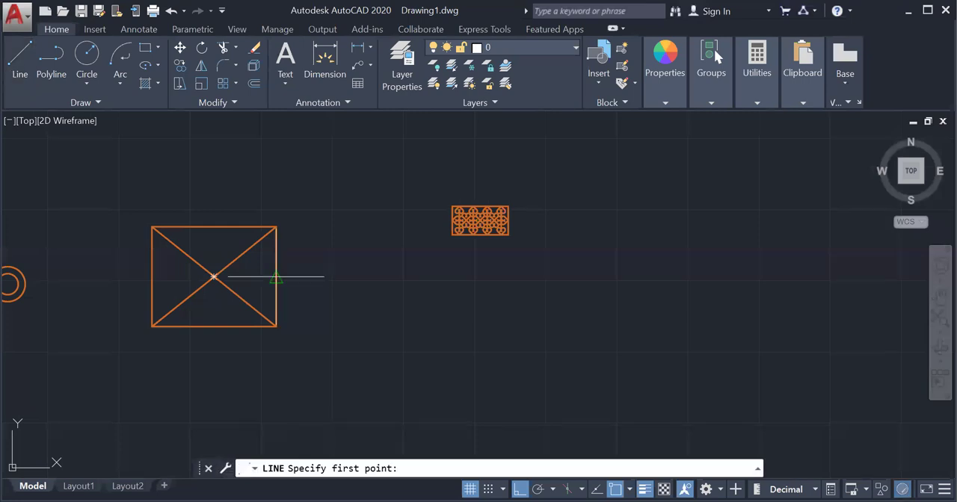
{"action": "left_click", "coordinate": [276, 277]}
{"action": "left_click", "coordinate": [329, 281]}
{"action": "key", "text": "Return"}
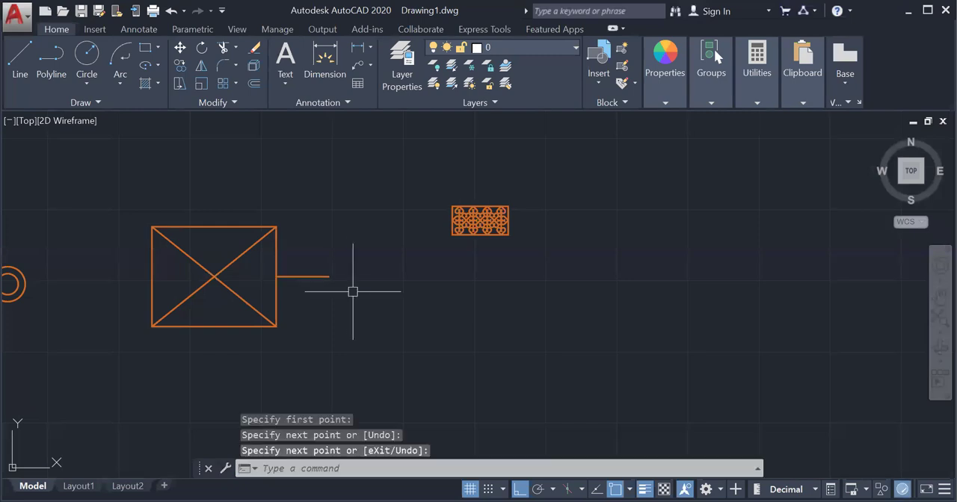
{"action": "left_click", "coordinate": [560, 170]}
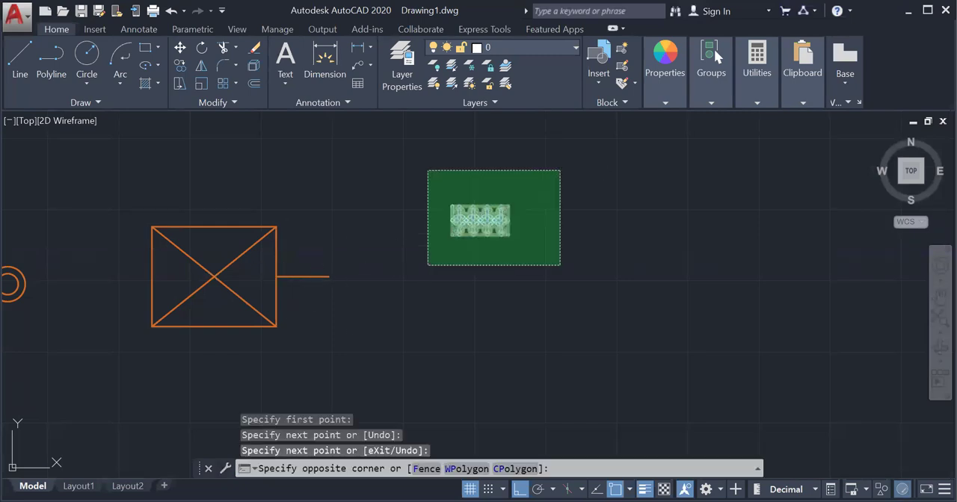
{"action": "right_click", "coordinate": [491, 259]}
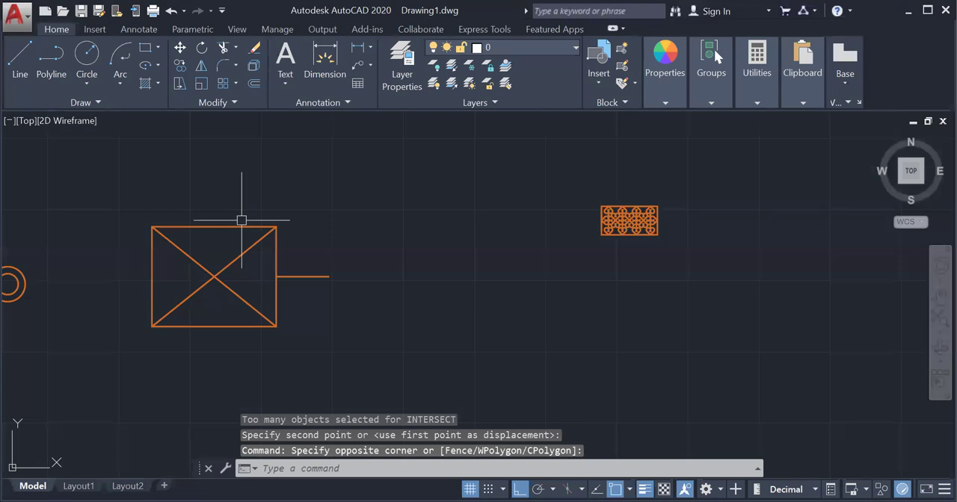
Step: Mirror the crossed rectangle about a vertical axis through the short line's midpoint, erasing the source objects
{"action": "left_click", "coordinate": [267, 192]}
{"action": "left_click", "coordinate": [131, 346]}
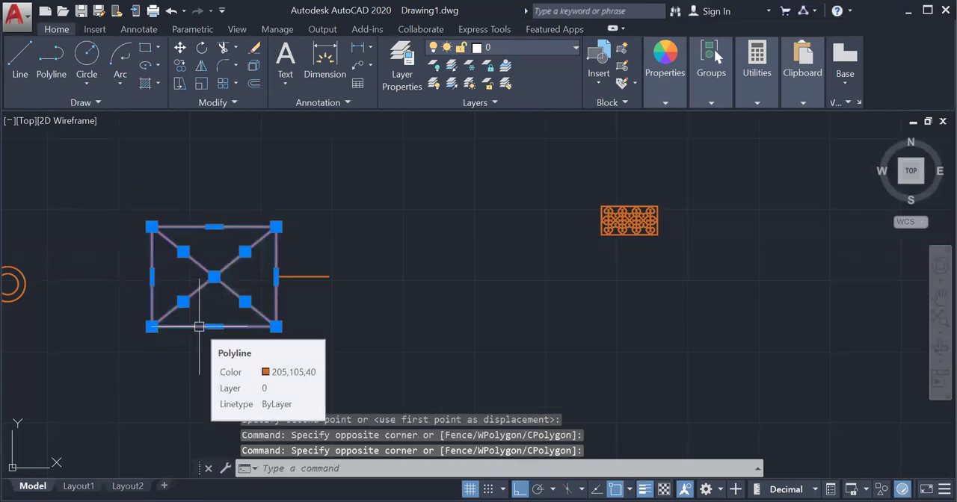
{"action": "type", "text": "MI"}
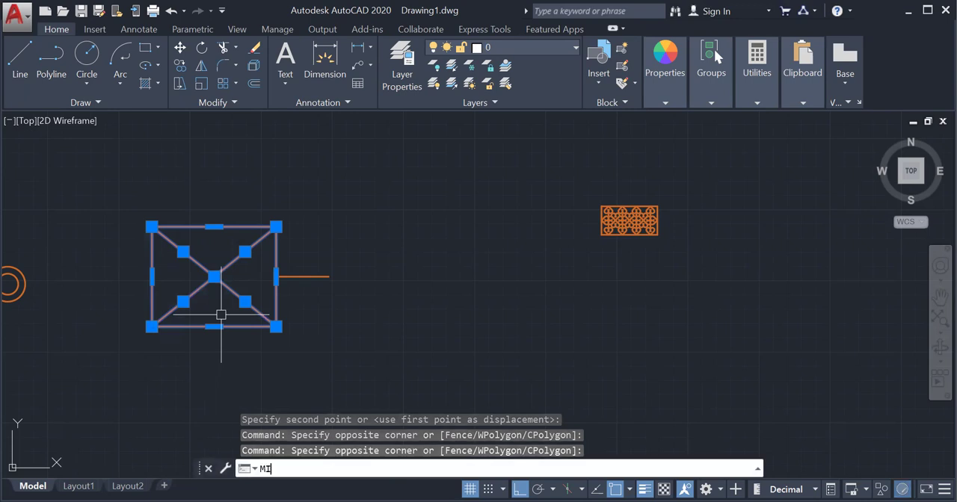
{"action": "key", "text": "Return"}
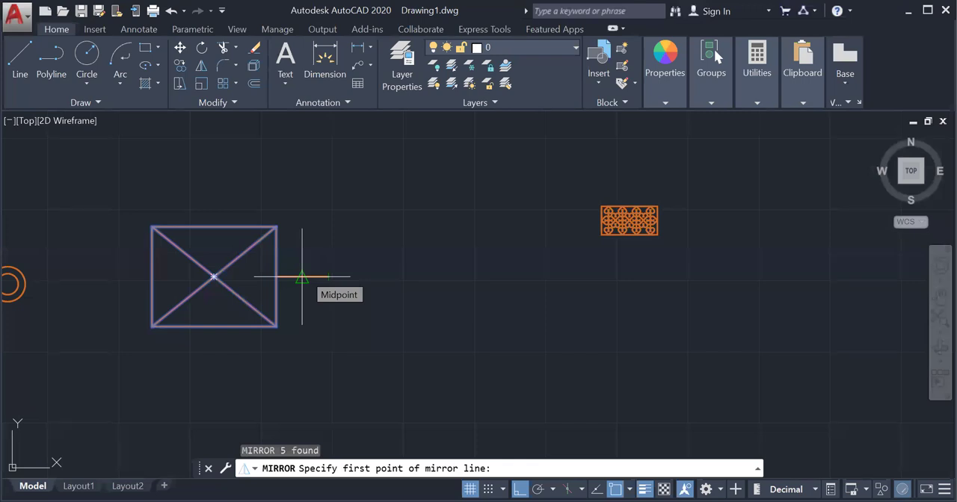
{"action": "left_click", "coordinate": [302, 277]}
{"action": "left_click", "coordinate": [303, 193]}
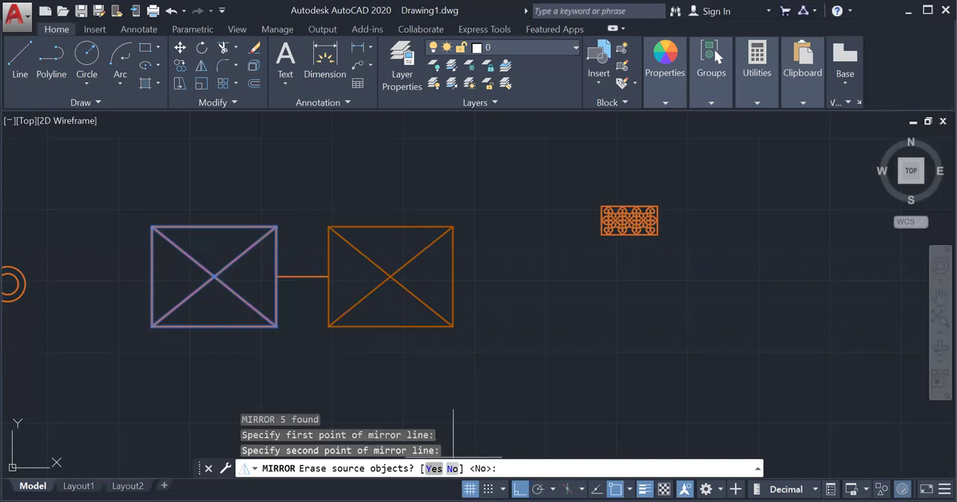
{"action": "type", "text": "y"}
{"action": "key", "text": "Return"}
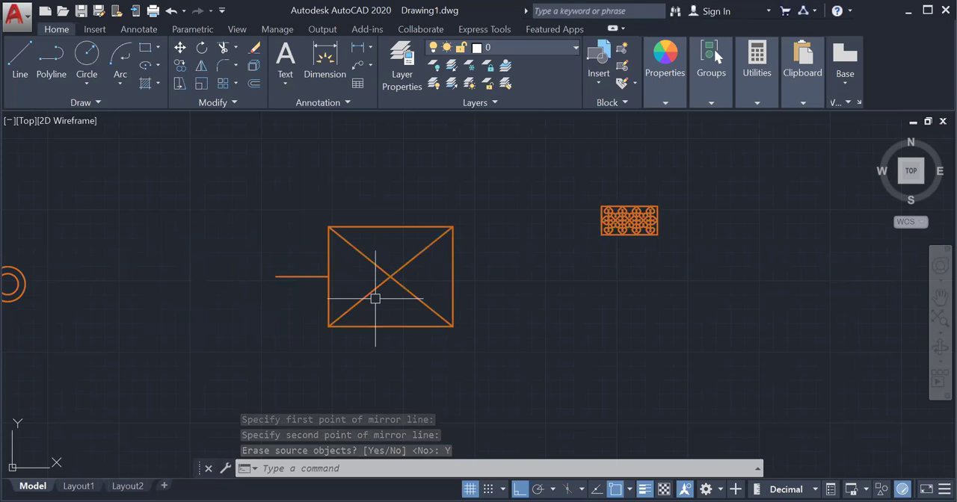
Step: Mirror the crossed rectangle and its short line about a vertical axis through the line's free left end, keeping the originals
{"action": "left_click", "coordinate": [509, 185]}
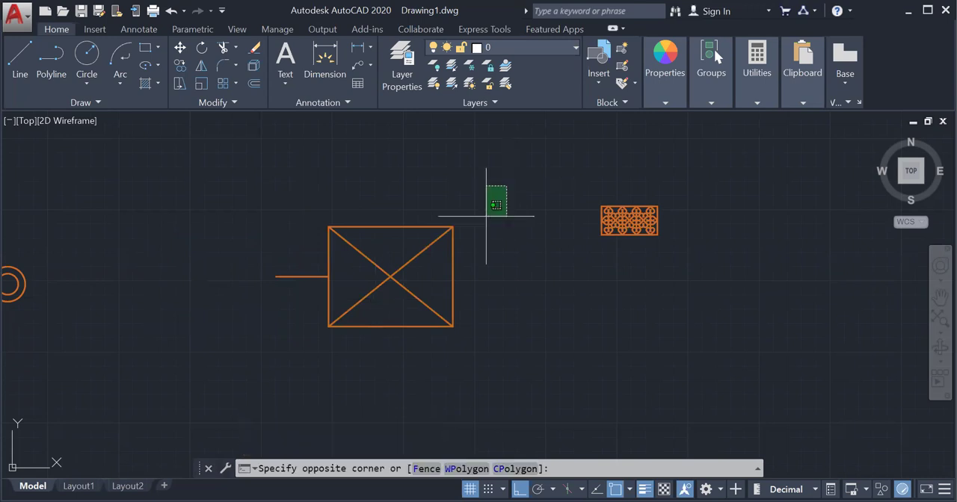
{"action": "left_click", "coordinate": [309, 357]}
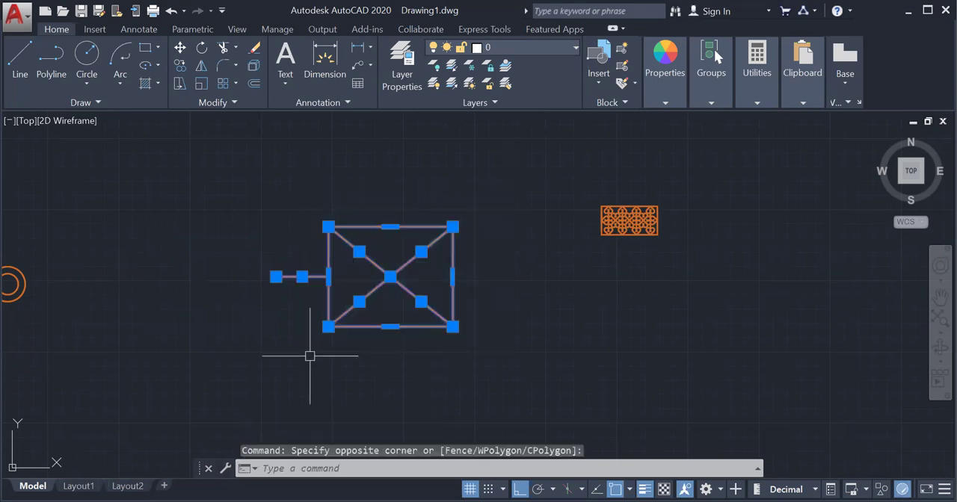
{"action": "type", "text": "MI"}
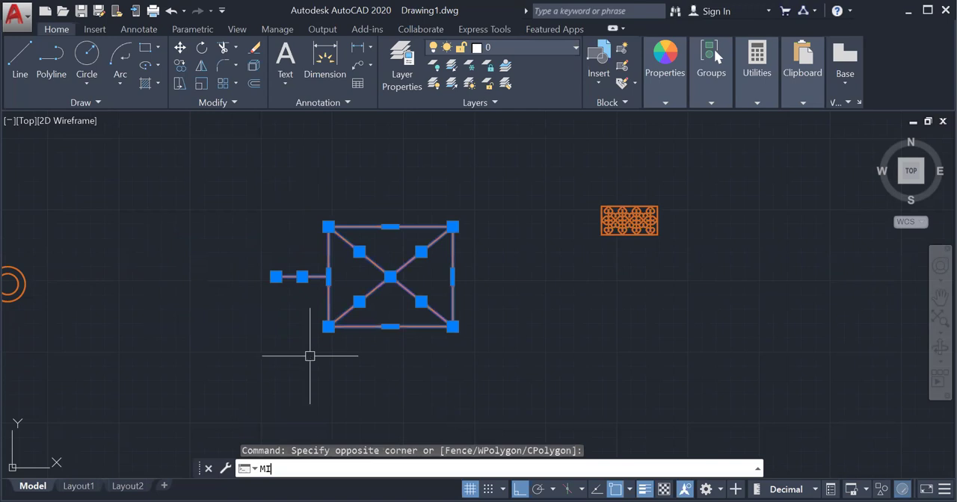
{"action": "key", "text": "Return"}
{"action": "left_click", "coordinate": [276, 277]}
{"action": "left_click", "coordinate": [286, 161]}
{"action": "key", "text": "Return"}
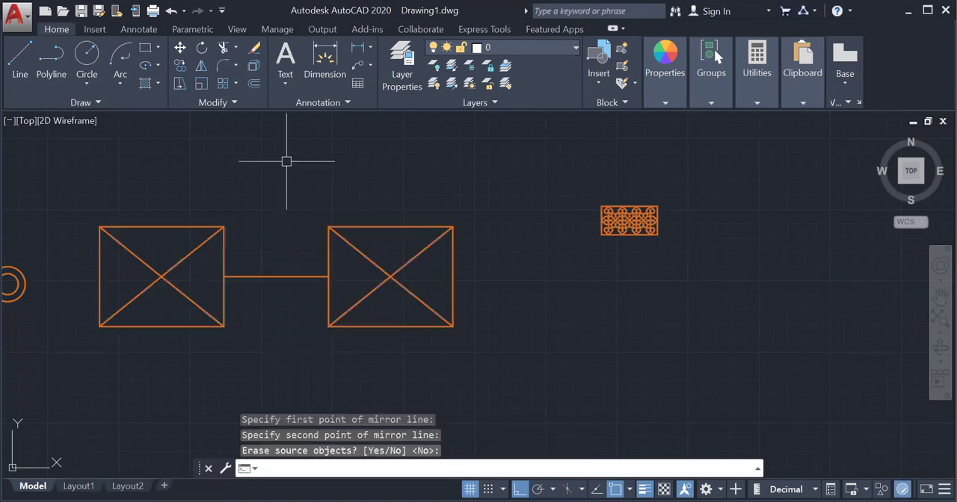
Step: Draw a vertical line from the midpoint of the right rectangle's top edge to the midpoint of its bottom edge
{"action": "scroll", "coordinate": [341, 273], "scroll_direction": "down", "scroll_amount": 2}
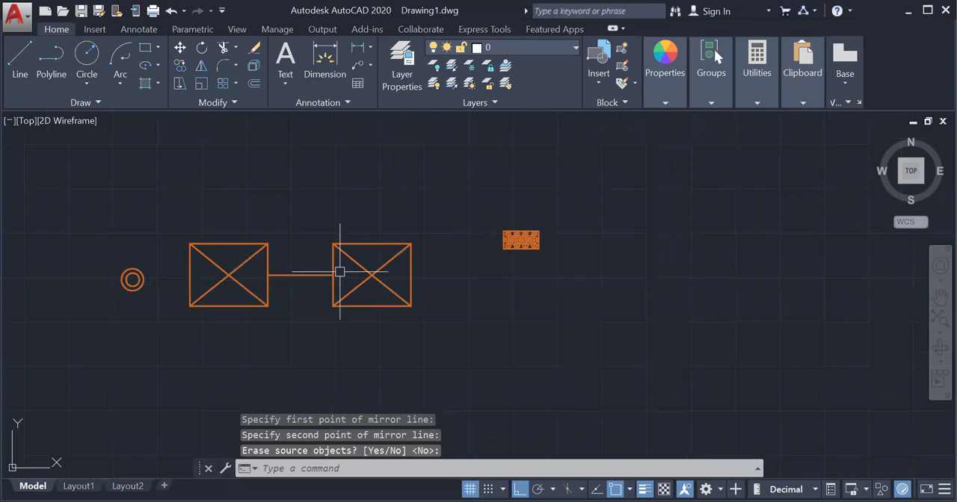
{"action": "scroll", "coordinate": [357, 285], "scroll_direction": "up", "scroll_amount": 2}
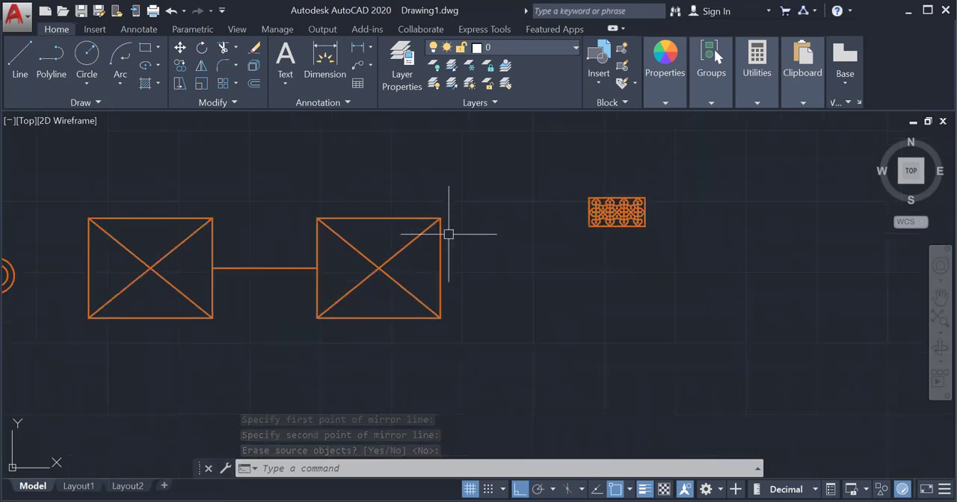
{"action": "left_click", "coordinate": [18, 67]}
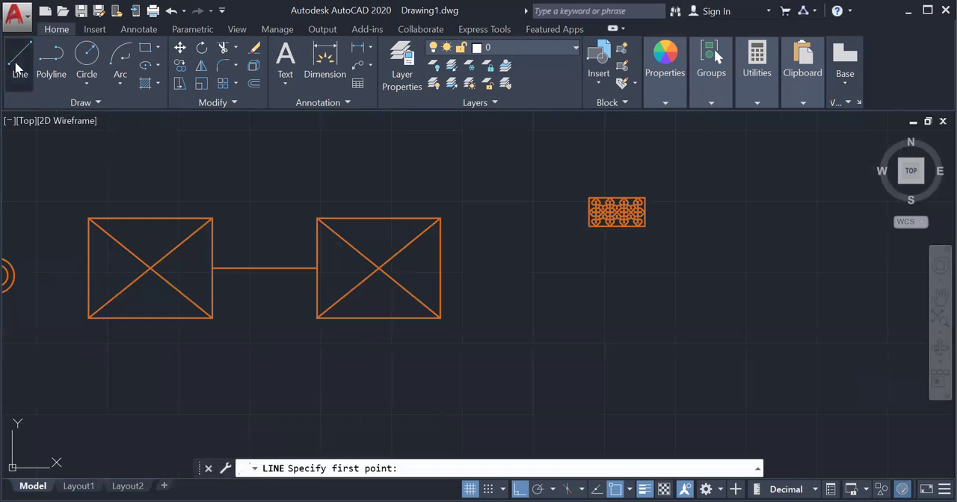
{"action": "left_click", "coordinate": [18, 67]}
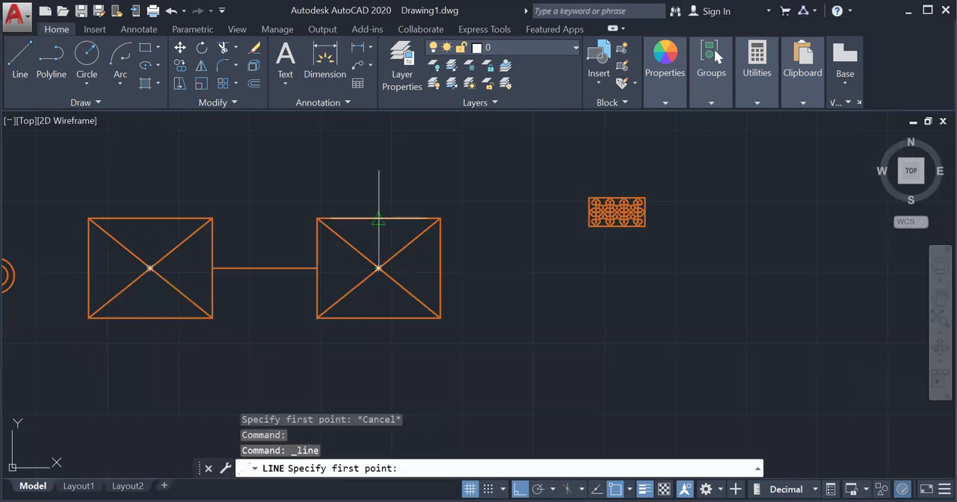
{"action": "left_click", "coordinate": [378, 219]}
{"action": "left_click", "coordinate": [378, 318]}
Step: Trim away the right halves of the right rectangle's top and bottom edges, cutting at the vertical centre line
{"action": "type", "text": "TR"}
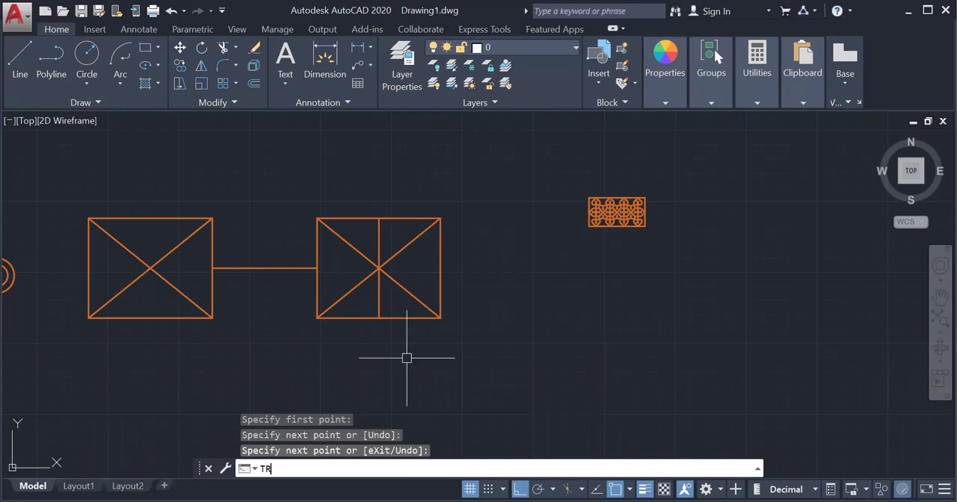
{"action": "key", "text": "Return"}
{"action": "key", "text": "Return"}
{"action": "left_click", "coordinate": [460, 176]}
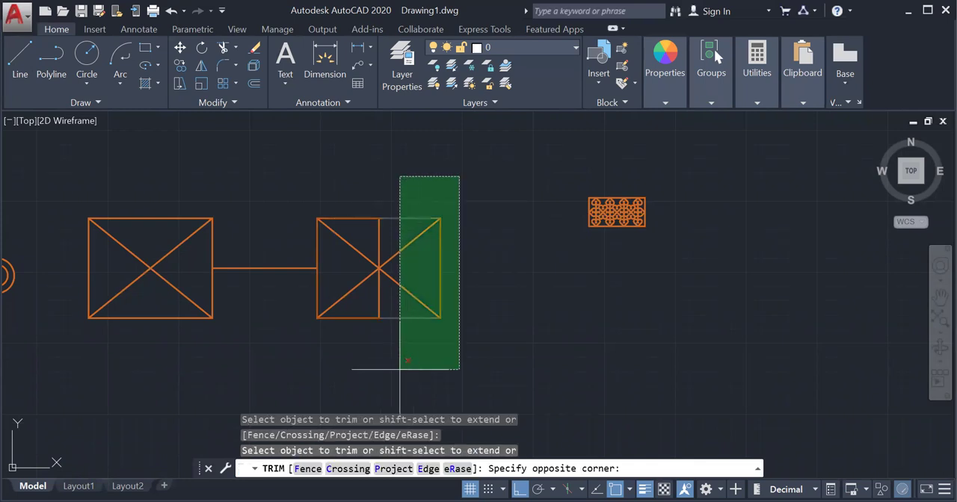
{"action": "left_click", "coordinate": [399, 370]}
{"action": "key", "text": "Escape"}
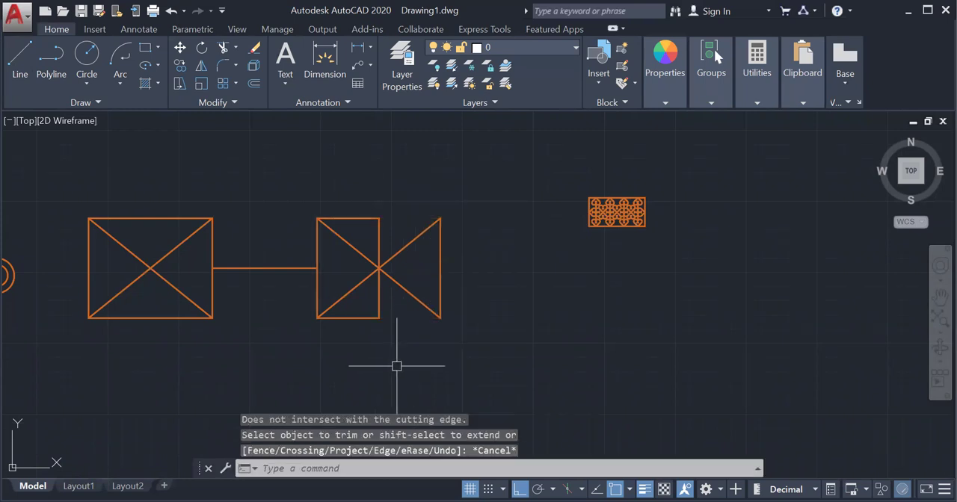
Step: Erase the leftover diagonals and edge right of the centre line, along with the vertical centre line itself
{"action": "left_click", "coordinate": [448, 195]}
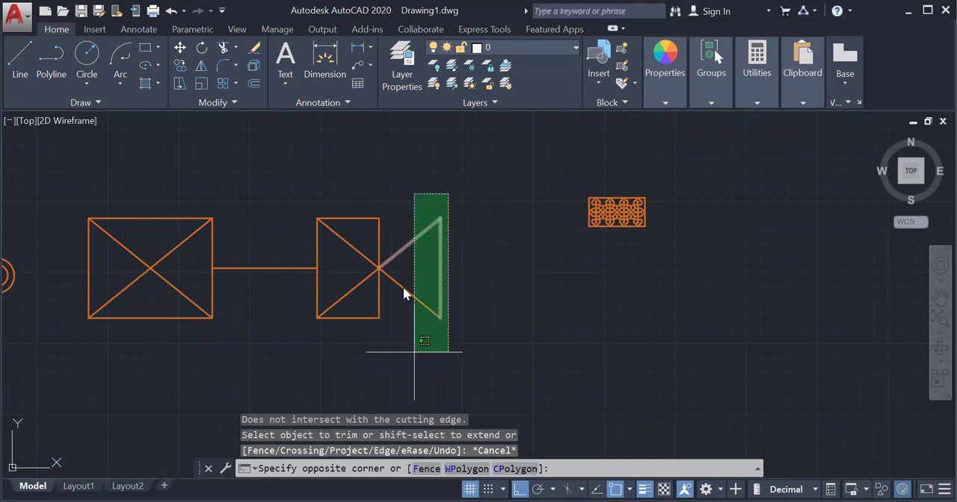
{"action": "left_click", "coordinate": [407, 351]}
{"action": "key", "text": "Delete"}
{"action": "left_click", "coordinate": [382, 240]}
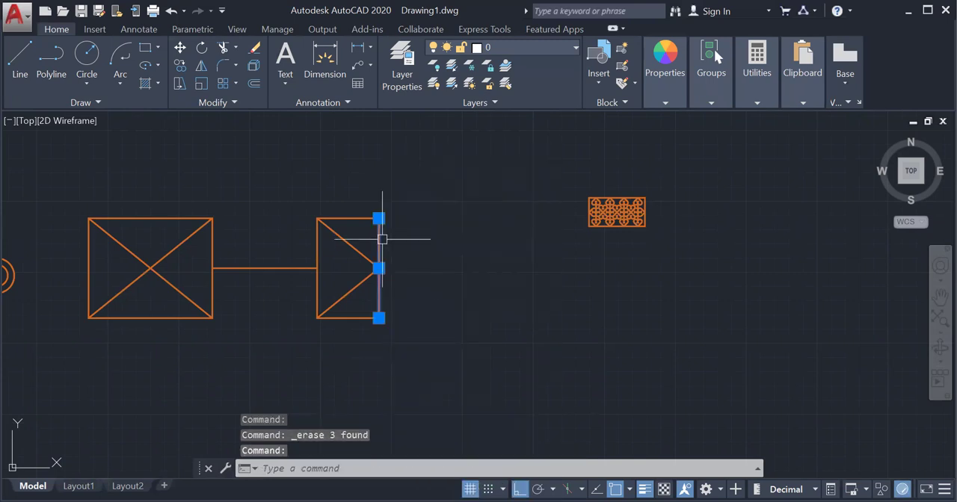
{"action": "right_click", "coordinate": [384, 241]}
{"action": "left_click", "coordinate": [390, 217]}
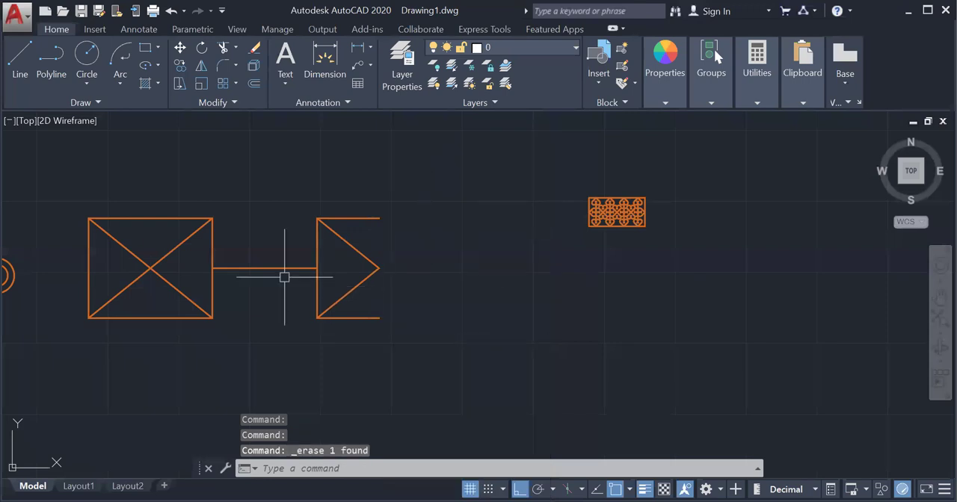
Step: Erase the left crossed rectangle together with the half of the connecting line attached to it
{"action": "left_click", "coordinate": [263, 216]}
{"action": "left_click", "coordinate": [81, 353]}
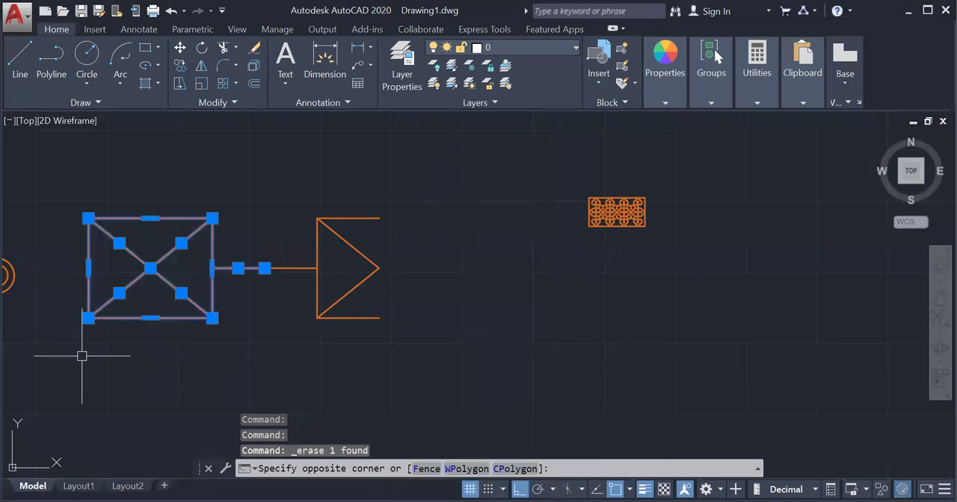
{"action": "right_click", "coordinate": [156, 240]}
{"action": "left_click", "coordinate": [143, 242]}
{"action": "left_click", "coordinate": [287, 256]}
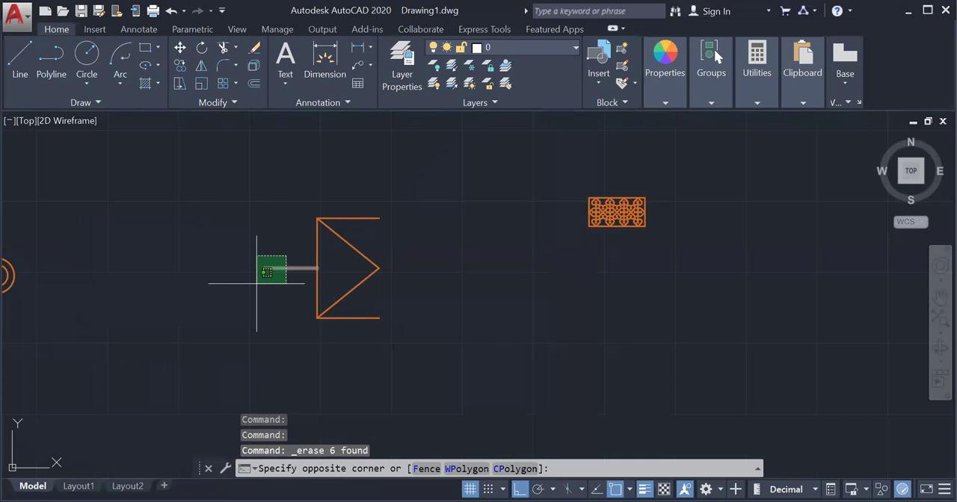
{"action": "left_click", "coordinate": [257, 284]}
{"action": "right_click", "coordinate": [255, 273]}
{"action": "left_click", "coordinate": [173, 336]}
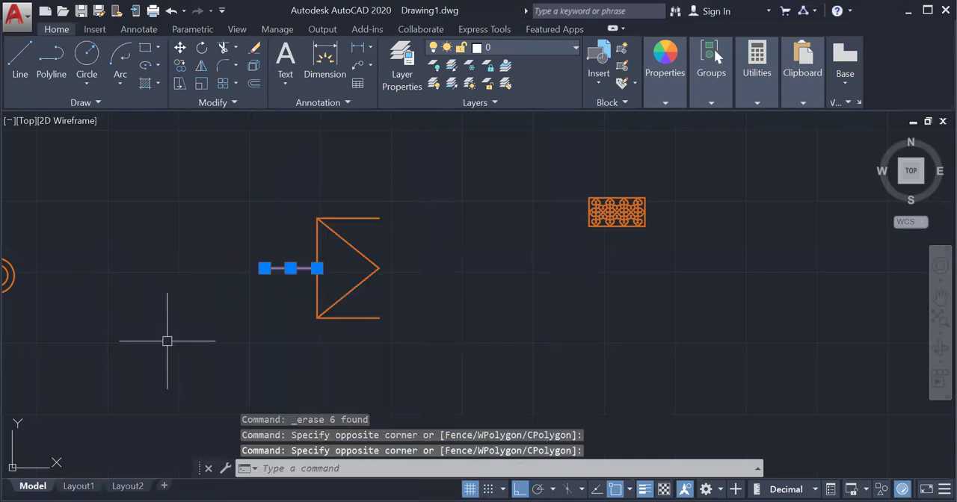
{"action": "key", "text": "Escape"}
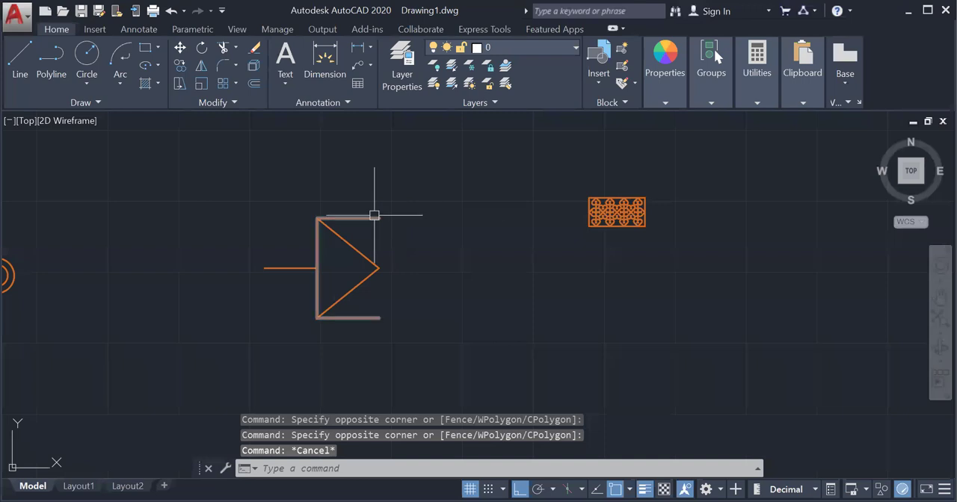
Step: Copy the half rectangle and its two diagonals horizontally to the right, using the diagonals' meeting point as base point
{"action": "left_click", "coordinate": [421, 176]}
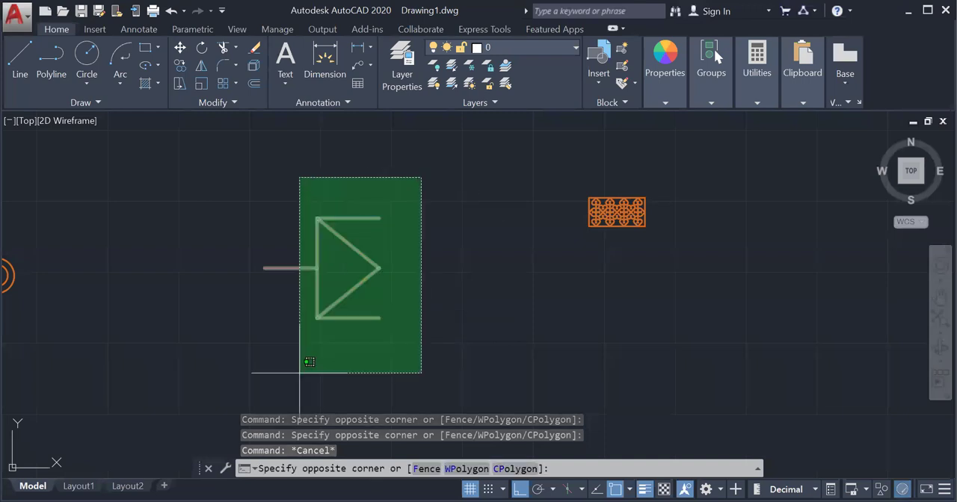
{"action": "left_click", "coordinate": [323, 366]}
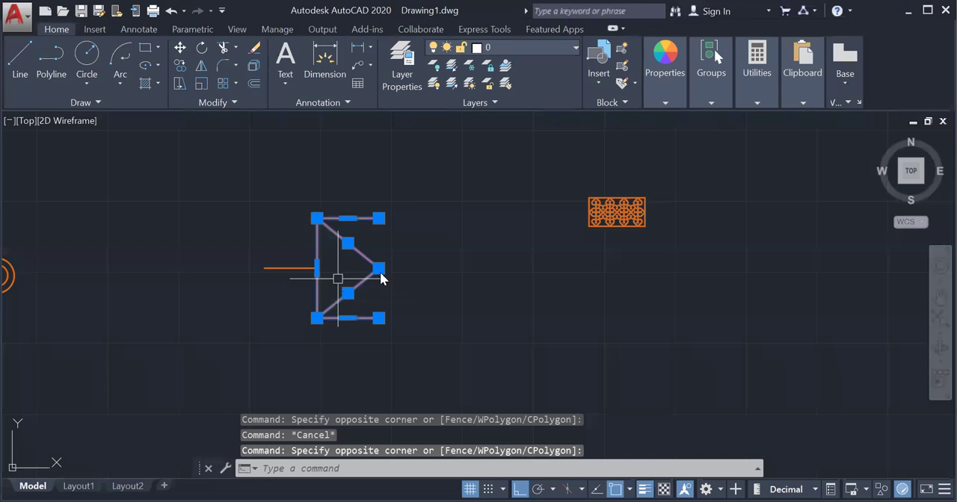
{"action": "right_click", "coordinate": [382, 278]}
{"action": "left_click", "coordinate": [381, 276]}
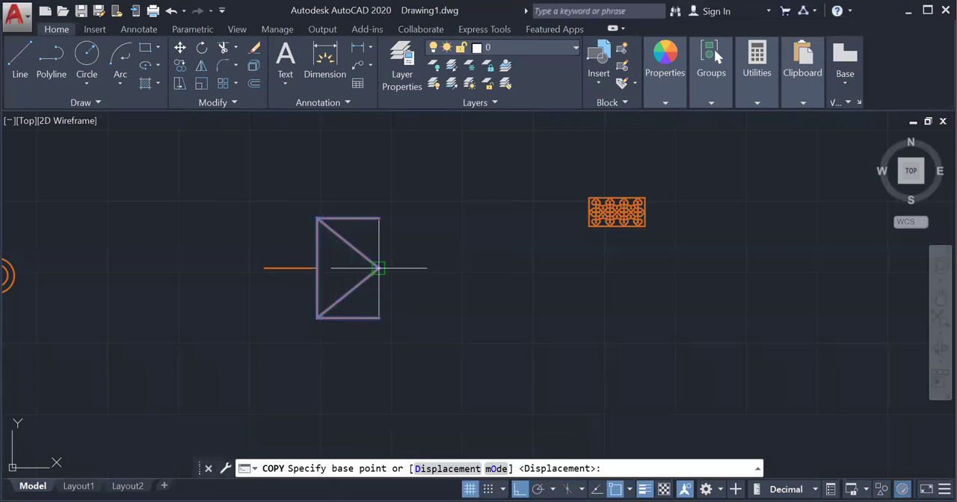
{"action": "left_click", "coordinate": [378, 268]}
{"action": "left_click", "coordinate": [508, 267]}
{"action": "key", "text": "Return"}
Step: Rotate the copied half shape 180 degrees about the meeting point of its diagonals
{"action": "left_click", "coordinate": [540, 196]}
{"action": "left_click", "coordinate": [390, 403]}
{"action": "right_click", "coordinate": [493, 323]}
{"action": "left_click", "coordinate": [500, 310]}
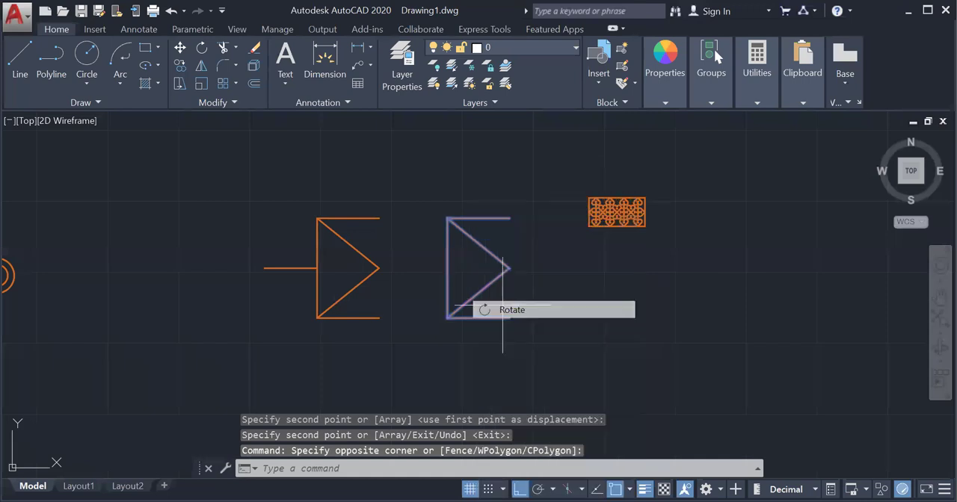
{"action": "left_click", "coordinate": [509, 268]}
{"action": "key", "text": "Return"}
Step: Move the rotated copy by its diagonals' meeting point onto that of the original half, completing the crossed rectangle
{"action": "left_click", "coordinate": [566, 186]}
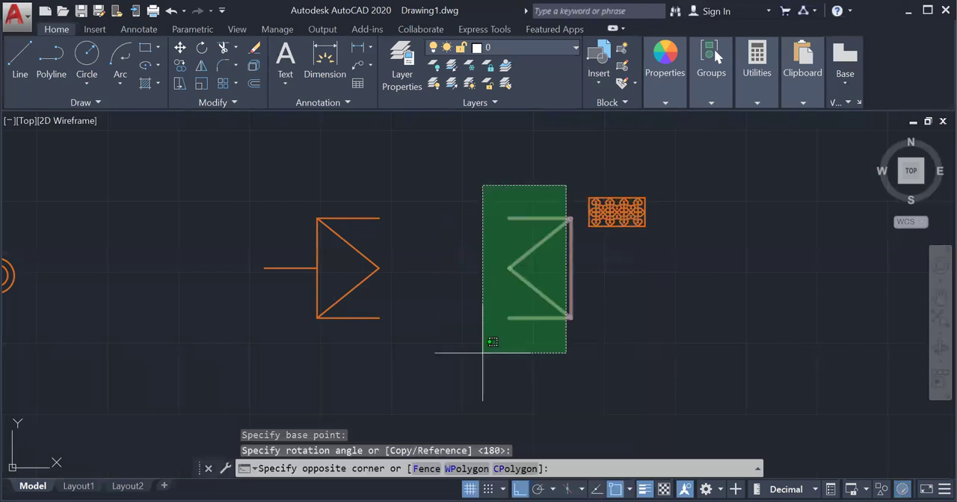
{"action": "left_click", "coordinate": [482, 353]}
{"action": "right_click", "coordinate": [498, 283]}
{"action": "left_click", "coordinate": [516, 259]}
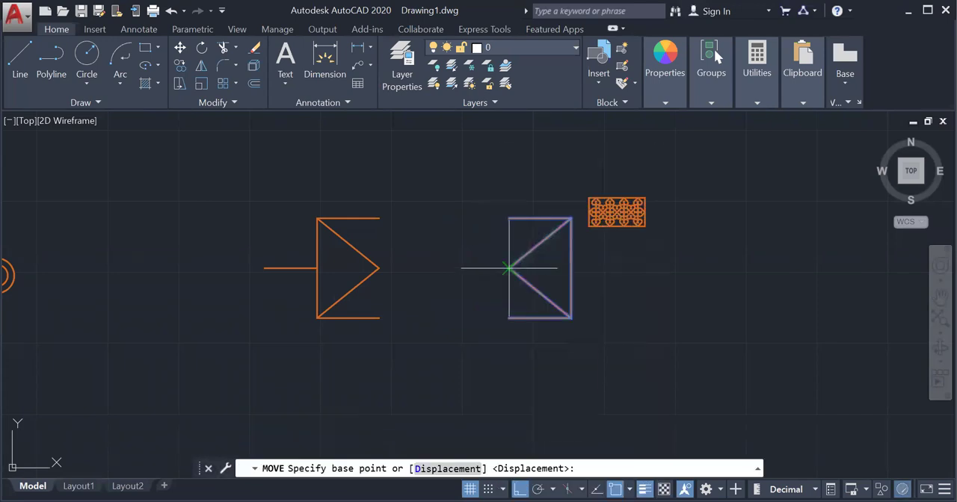
{"action": "left_click", "coordinate": [508, 268]}
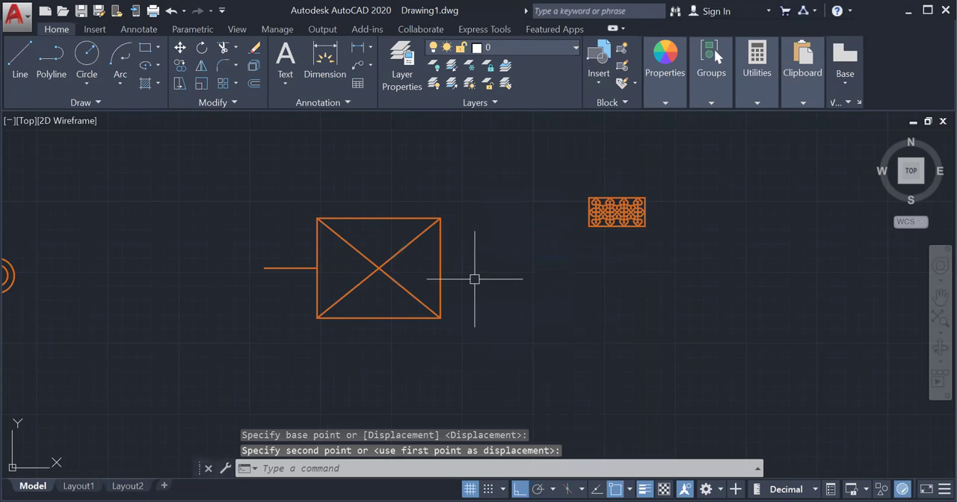
{"action": "scroll", "coordinate": [470, 271], "scroll_direction": "up", "scroll_amount": 4}
{"action": "scroll", "coordinate": [374, 316], "scroll_direction": "down", "scroll_amount": 4}
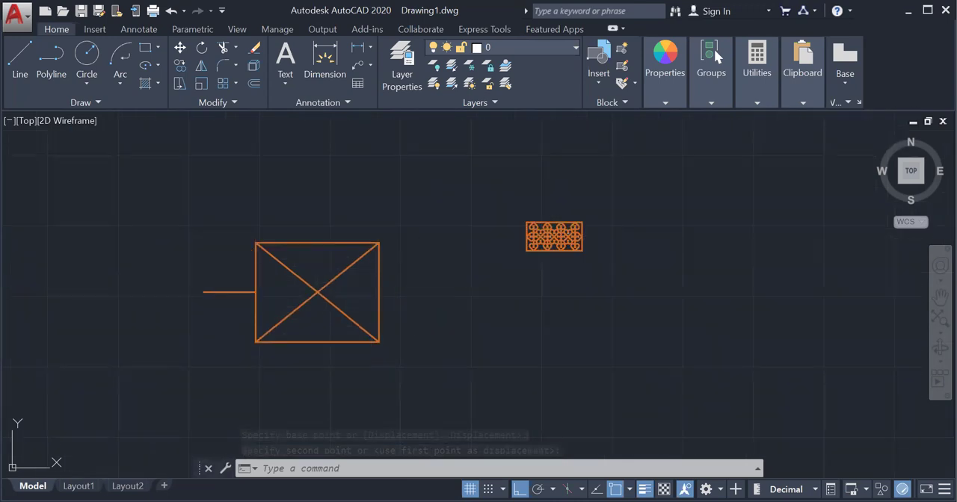
Step: Undo the move, the rotation and the copy of the half shape
{"action": "key", "text": "ctrl+z"}
{"action": "key", "text": "ctrl+z"}
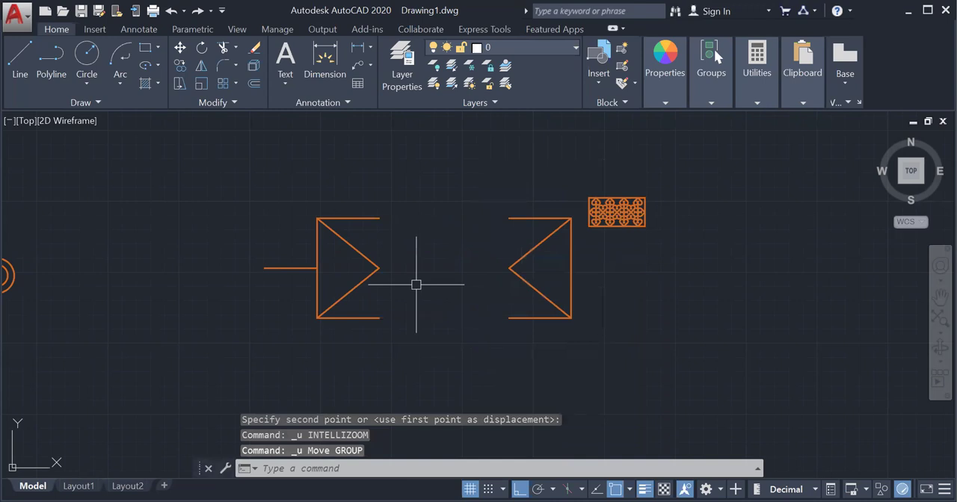
{"action": "key", "text": "ctrl+z"}
{"action": "key", "text": "ctrl+z"}
Step: Mirror the half rectangle and its diagonals about the vertical line through its open ends, keeping the source objects
{"action": "left_click", "coordinate": [425, 178]}
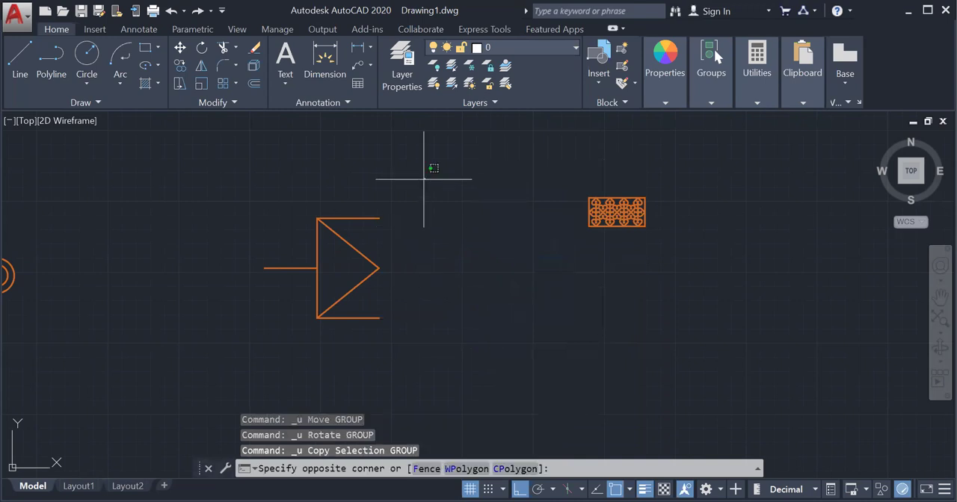
{"action": "left_click", "coordinate": [346, 357]}
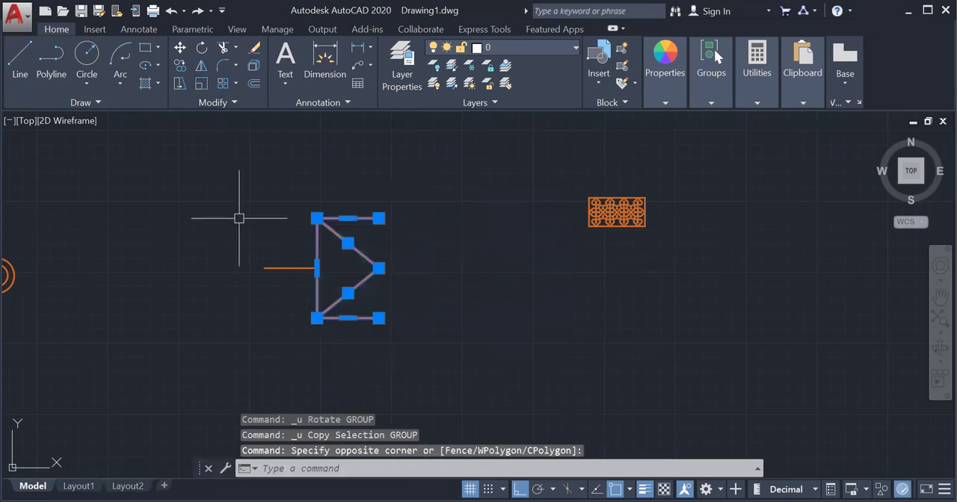
{"action": "type", "text": "MI"}
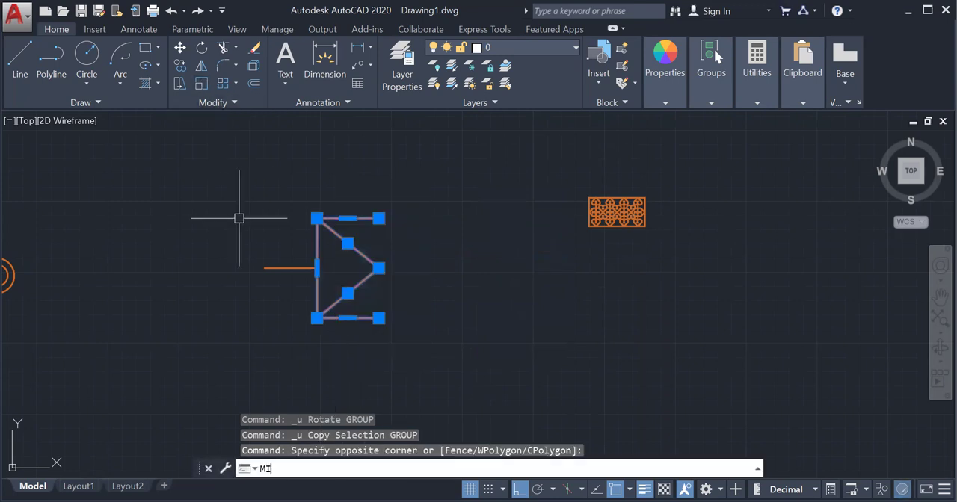
{"action": "key", "text": "Return"}
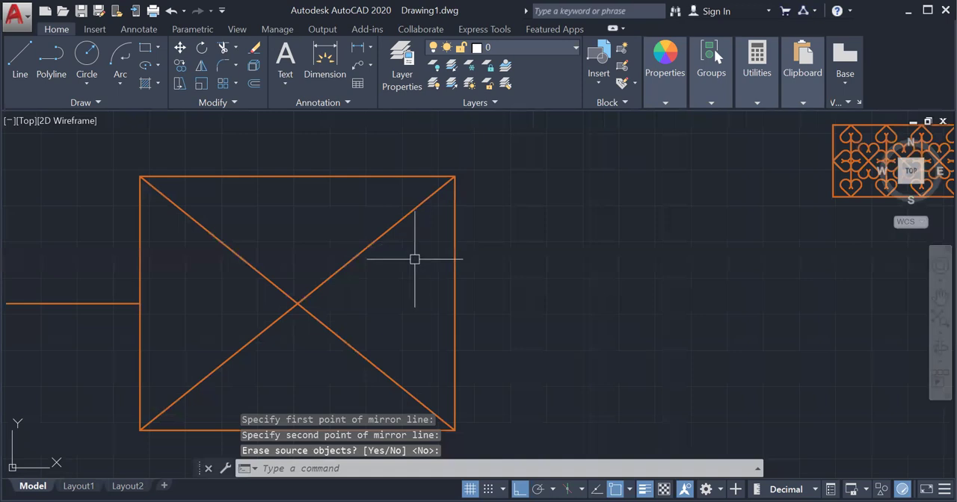
{"action": "scroll", "coordinate": [373, 276], "scroll_direction": "down", "scroll_amount": 8}
{"action": "scroll", "coordinate": [344, 273], "scroll_direction": "up", "scroll_amount": 2}
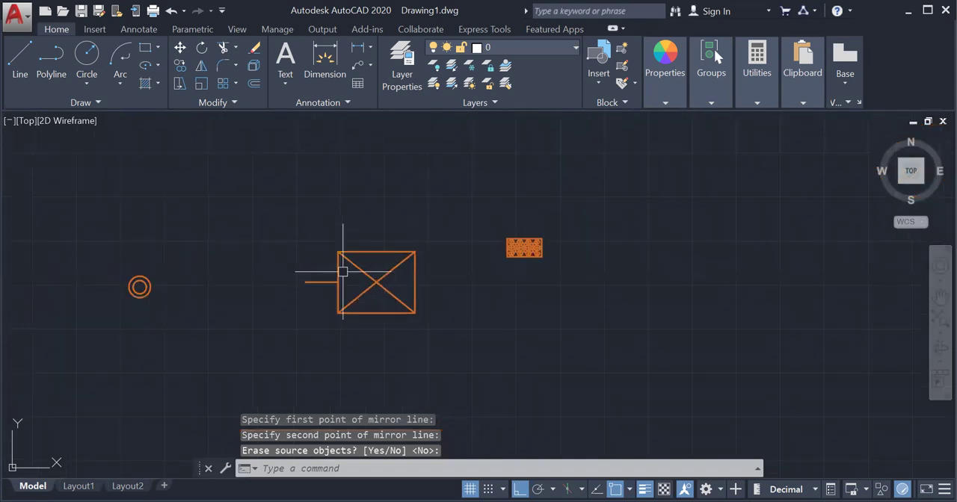
Step: Erase the completed crossed rectangle and the short line attached to its left edge
{"action": "scroll", "coordinate": [271, 265], "scroll_direction": "down", "scroll_amount": 2}
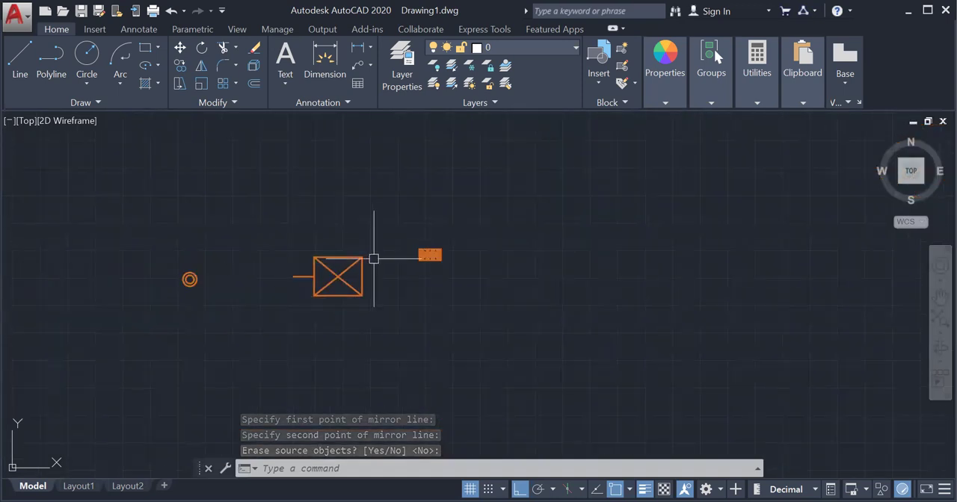
{"action": "left_click", "coordinate": [384, 235]}
{"action": "left_click", "coordinate": [228, 342]}
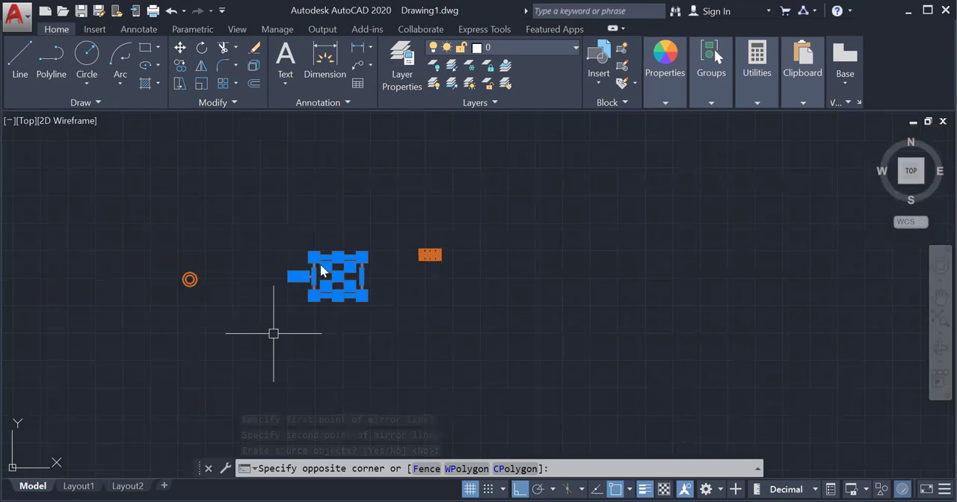
{"action": "right_click", "coordinate": [333, 255]}
{"action": "left_click", "coordinate": [340, 242]}
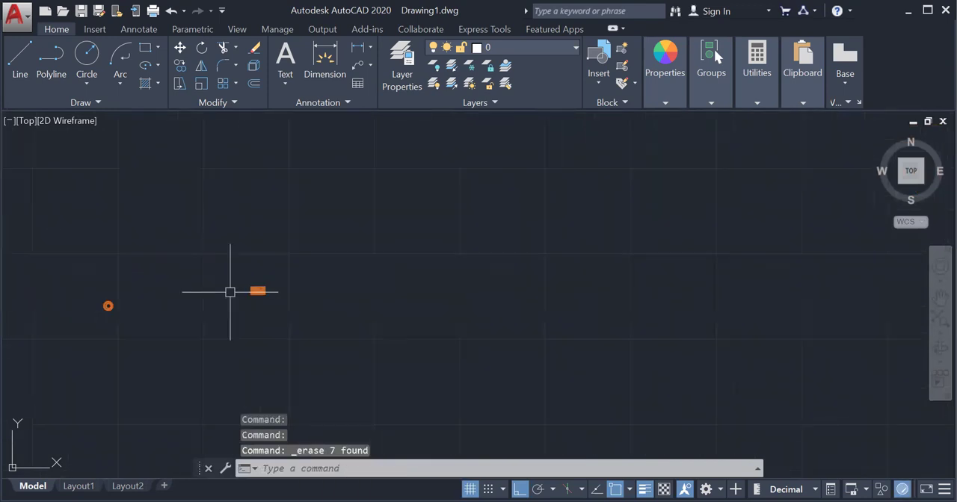
Step: Draw a circle of radius 5 in the empty area right of the patterned rectangle
{"action": "scroll", "coordinate": [158, 306], "scroll_direction": "up", "scroll_amount": 5}
{"action": "scroll", "coordinate": [184, 306], "scroll_direction": "down", "scroll_amount": 5}
{"action": "scroll", "coordinate": [224, 297], "scroll_direction": "up", "scroll_amount": 2}
{"action": "scroll", "coordinate": [198, 302], "scroll_direction": "up", "scroll_amount": 4}
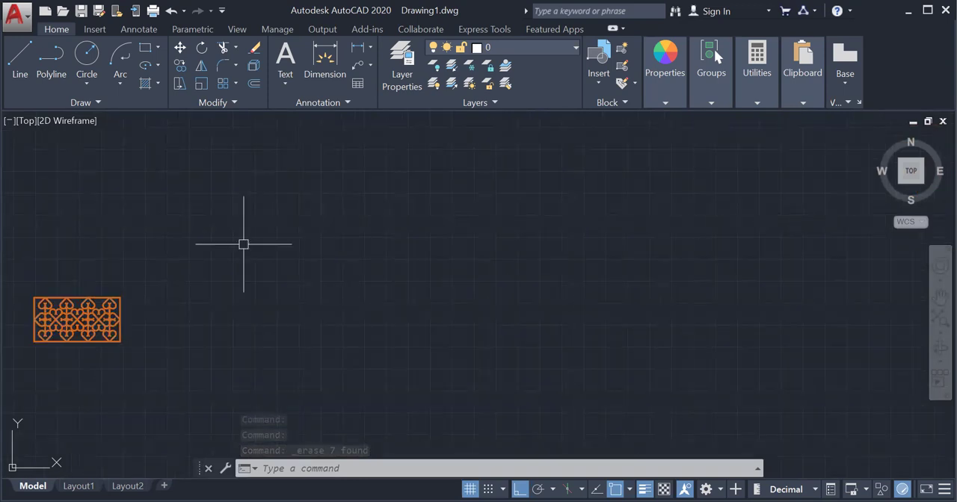
{"action": "scroll", "coordinate": [165, 304], "scroll_direction": "up", "scroll_amount": 2}
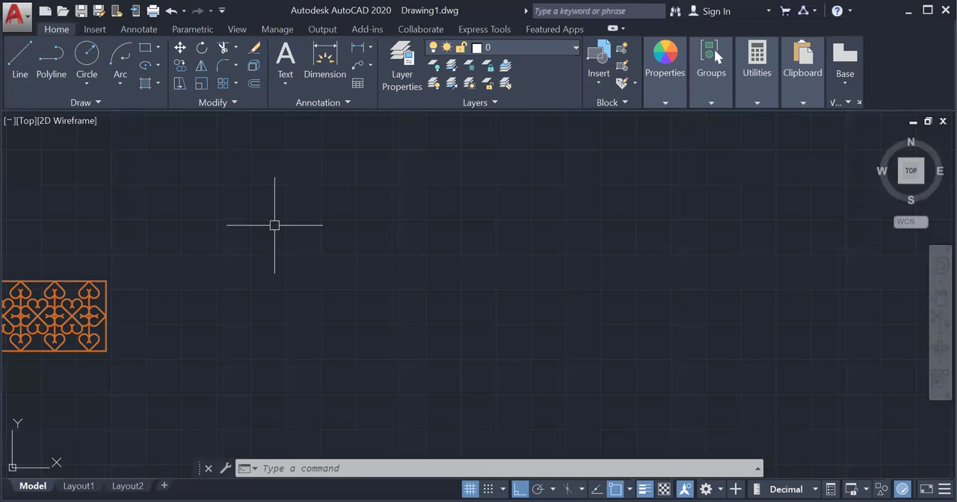
{"action": "left_click", "coordinate": [87, 58]}
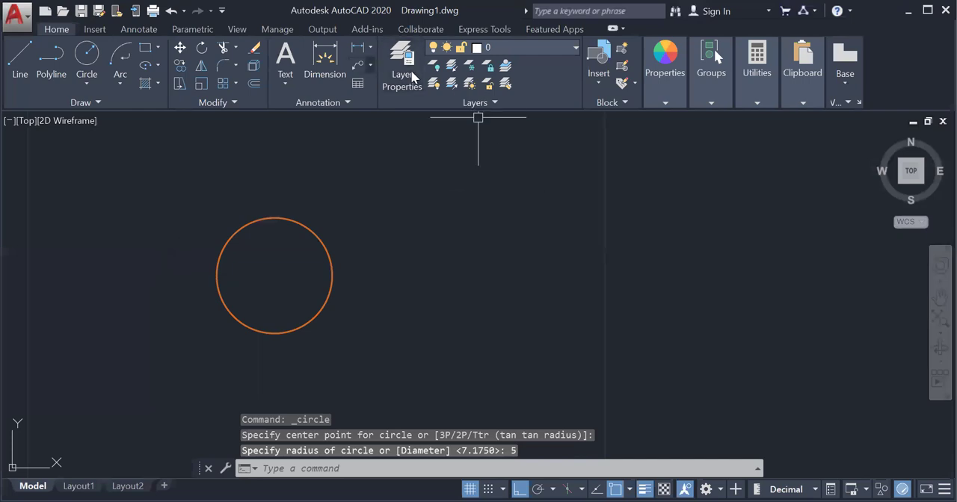
Step: Add a radius dimension to the circle, placing its text outside at the upper right
{"action": "left_click", "coordinate": [370, 47]}
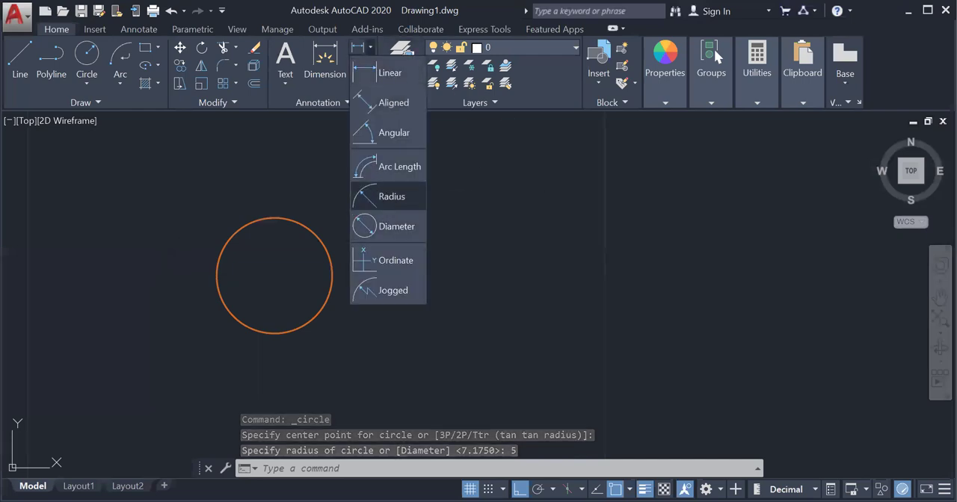
{"action": "left_click", "coordinate": [391, 195]}
{"action": "left_click", "coordinate": [327, 253]}
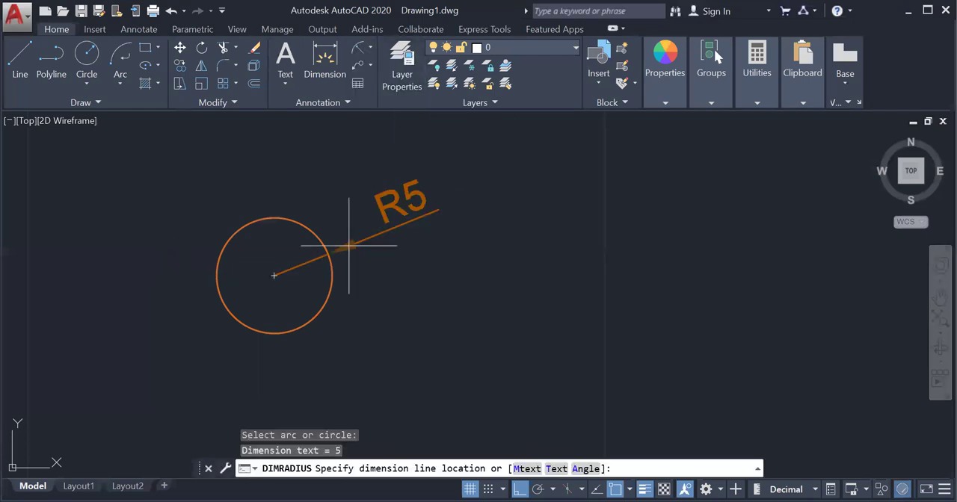
{"action": "left_click", "coordinate": [348, 245]}
{"action": "scroll", "coordinate": [342, 267], "scroll_direction": "down", "scroll_amount": 5}
{"action": "scroll", "coordinate": [225, 262], "scroll_direction": "up", "scroll_amount": 3}
{"action": "scroll", "coordinate": [387, 256], "scroll_direction": "down", "scroll_amount": 6}
{"action": "scroll", "coordinate": [311, 271], "scroll_direction": "up", "scroll_amount": 3}
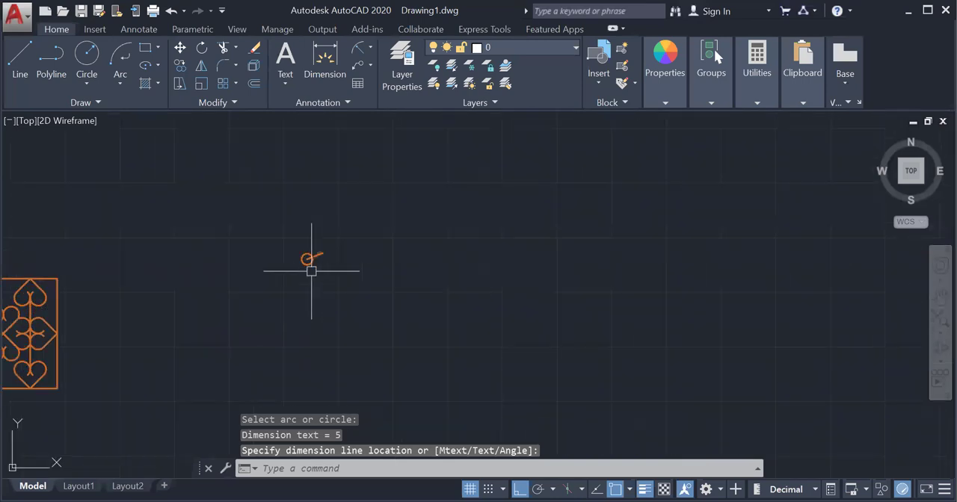
Step: Scale the circle by a factor of 4, using its bottom quadrant as the base point
{"action": "scroll", "coordinate": [329, 284], "scroll_direction": "up", "scroll_amount": 2}
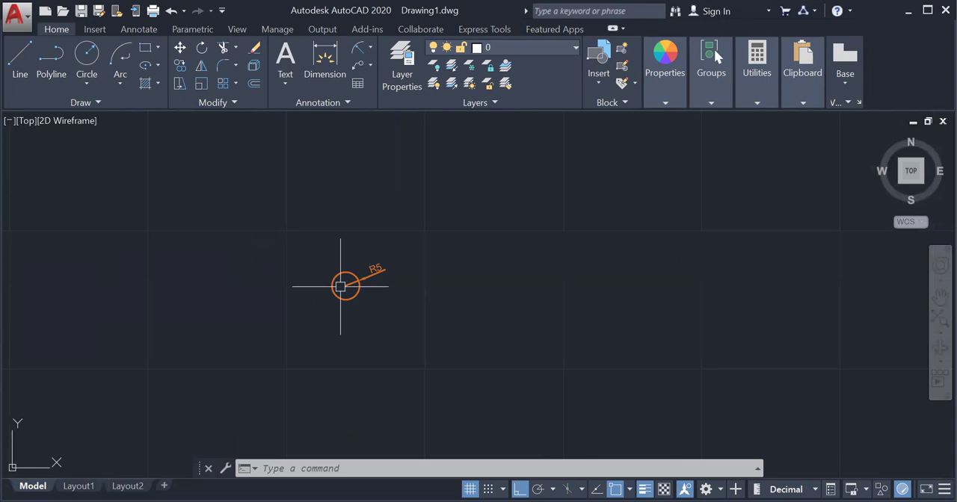
{"action": "scroll", "coordinate": [366, 278], "scroll_direction": "up", "scroll_amount": 3}
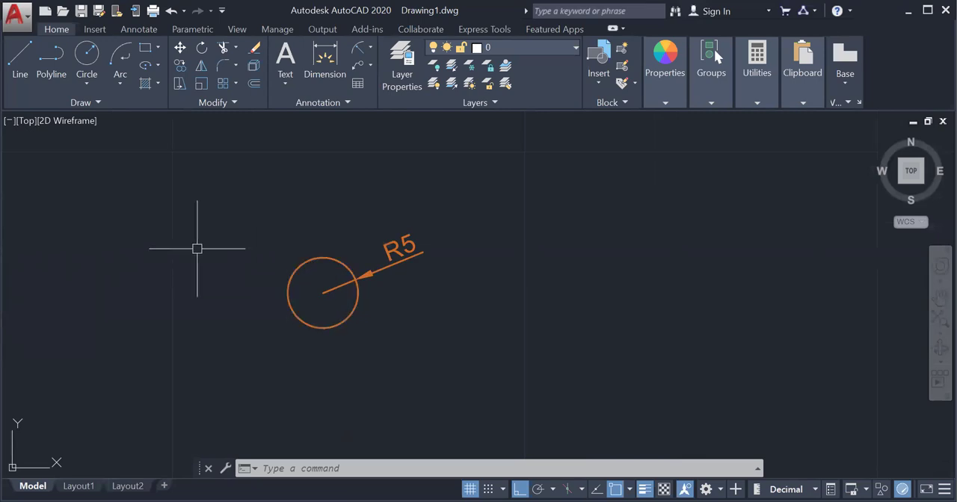
{"action": "left_click", "coordinate": [159, 297]}
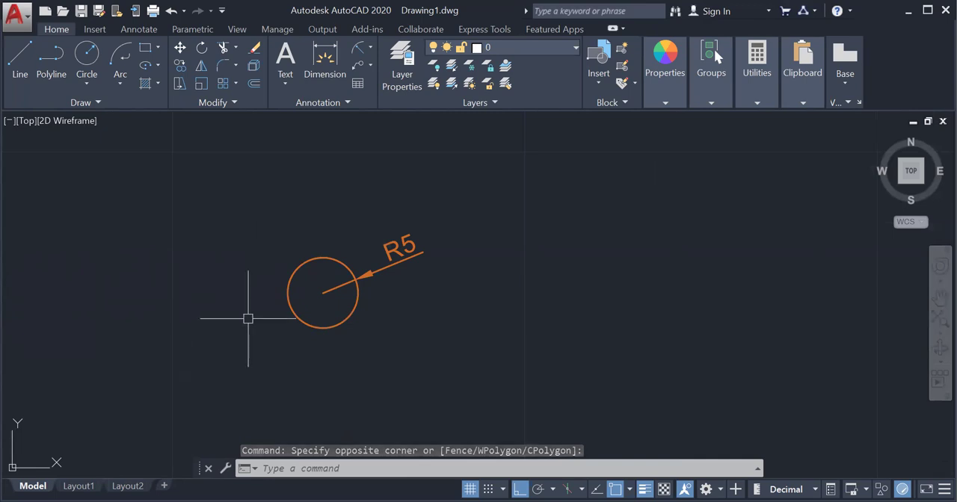
{"action": "left_click", "coordinate": [294, 267]}
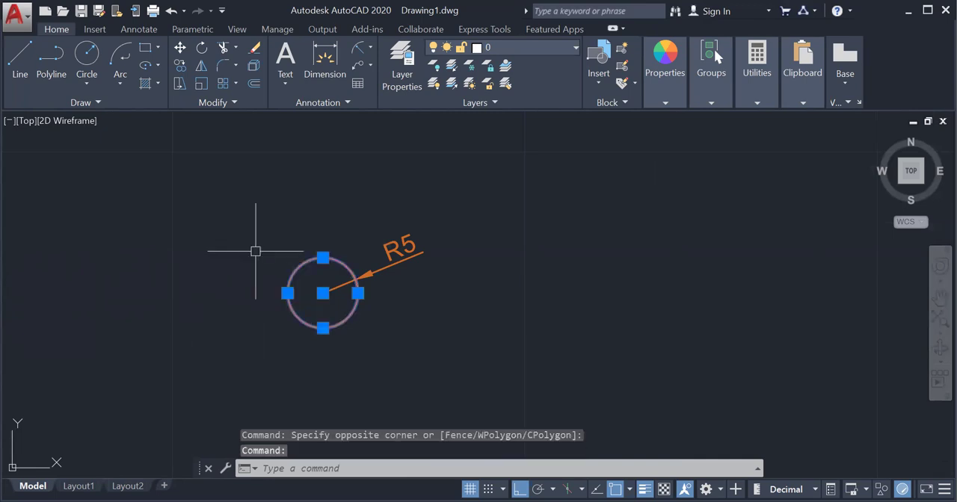
{"action": "right_click", "coordinate": [268, 283]}
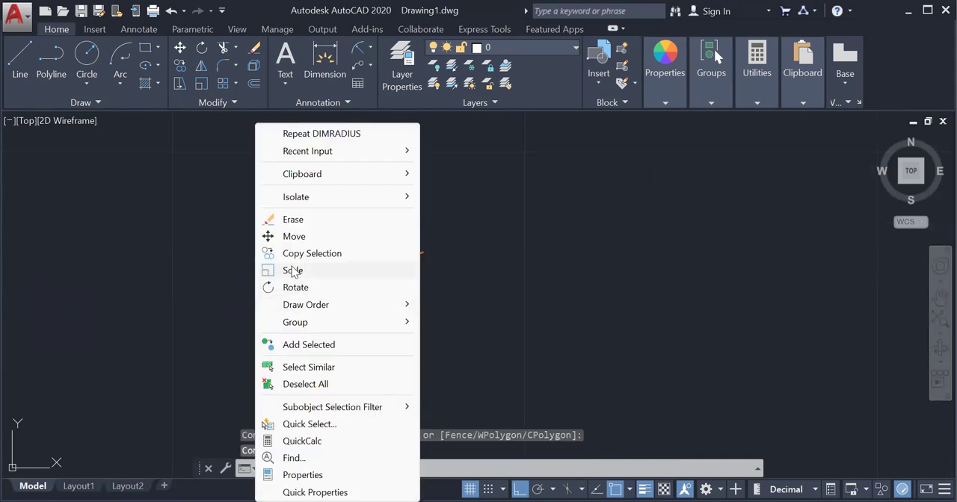
{"action": "left_click", "coordinate": [288, 271]}
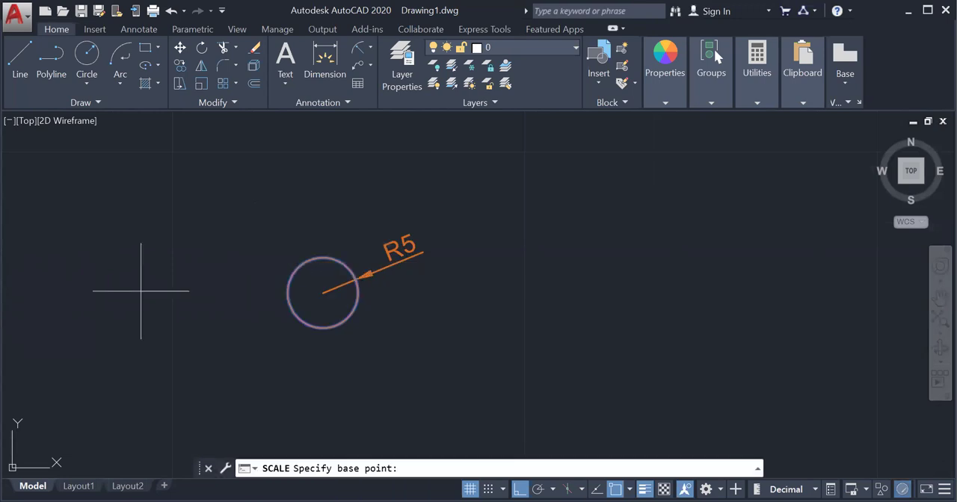
{"action": "left_click", "coordinate": [322, 328]}
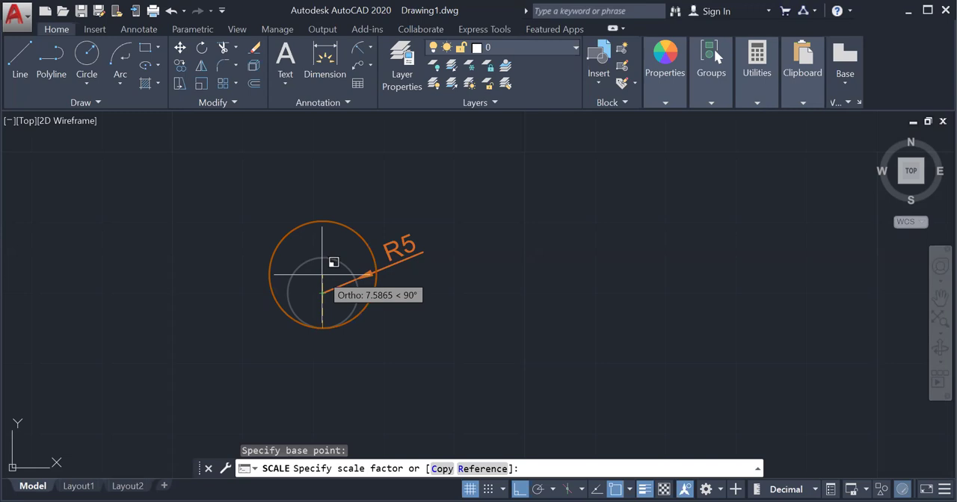
{"action": "type", "text": "4"}
{"action": "key", "text": "Return"}
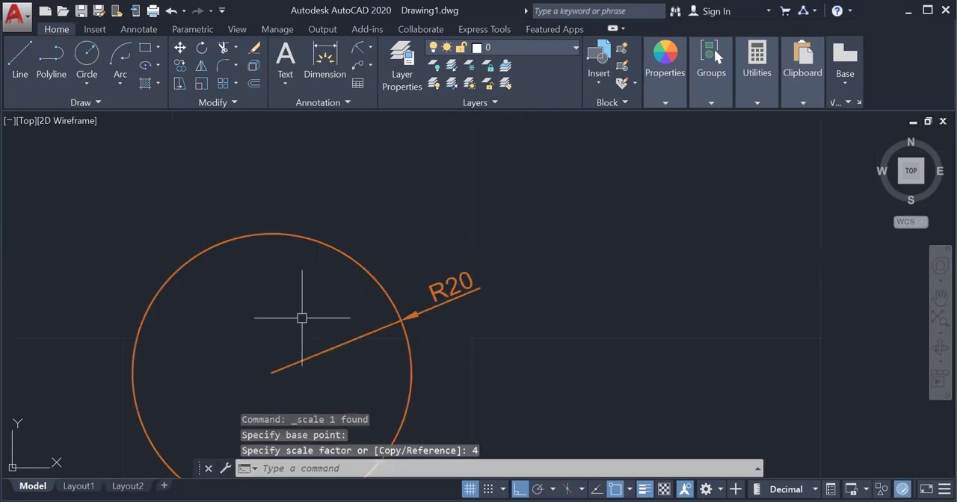
Step: Scale the whole patterned rectangle by a factor of 2, using its upper-right corner as the base point
{"action": "scroll", "coordinate": [460, 269], "scroll_direction": "down", "scroll_amount": 5}
{"action": "scroll", "coordinate": [478, 273], "scroll_direction": "up", "scroll_amount": 5}
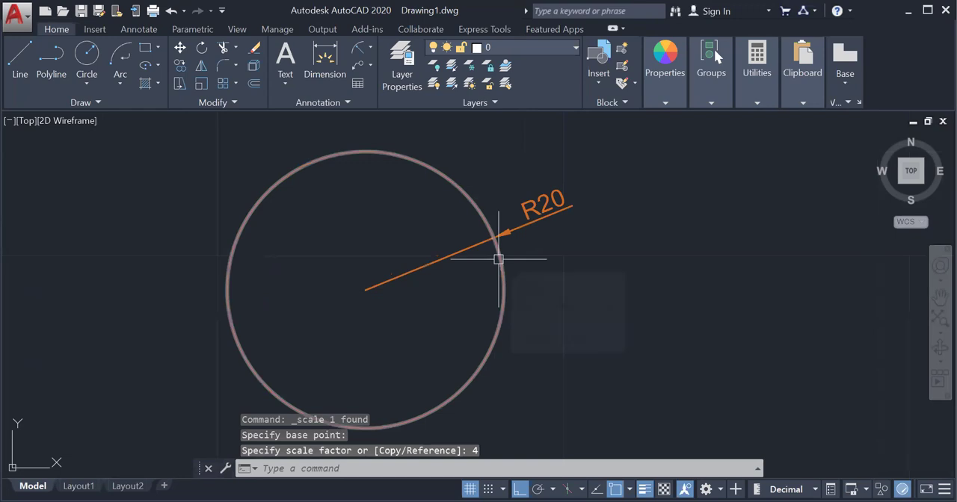
{"action": "scroll", "coordinate": [545, 218], "scroll_direction": "down", "scroll_amount": 10}
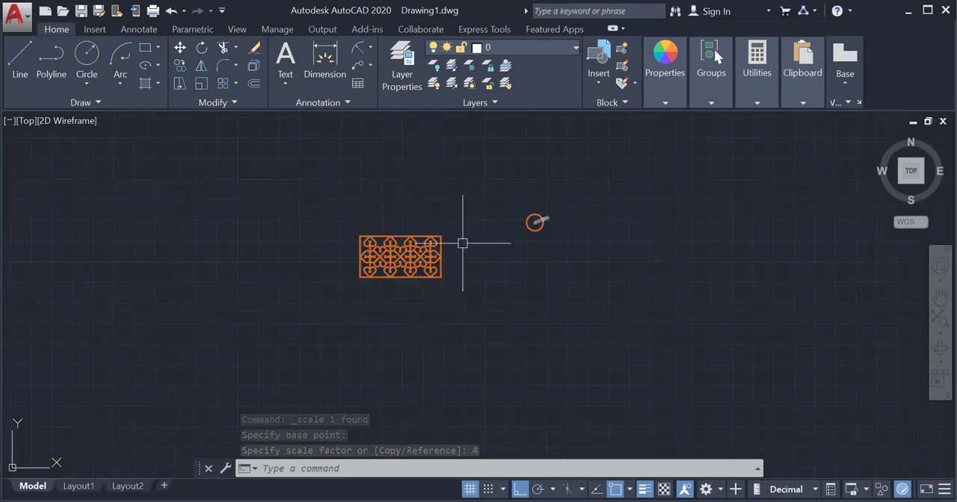
{"action": "scroll", "coordinate": [460, 241], "scroll_direction": "up", "scroll_amount": 2}
{"action": "left_click", "coordinate": [449, 209]}
{"action": "left_click", "coordinate": [252, 322]}
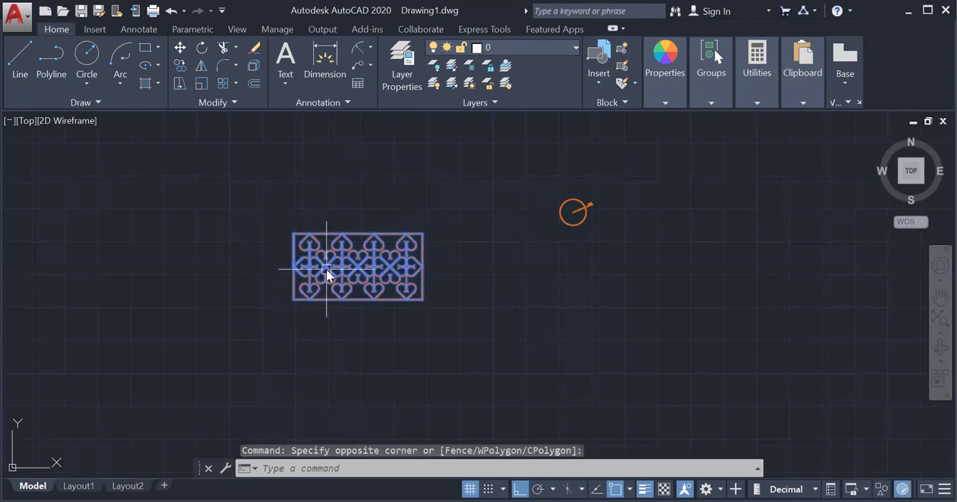
{"action": "right_click", "coordinate": [326, 272]}
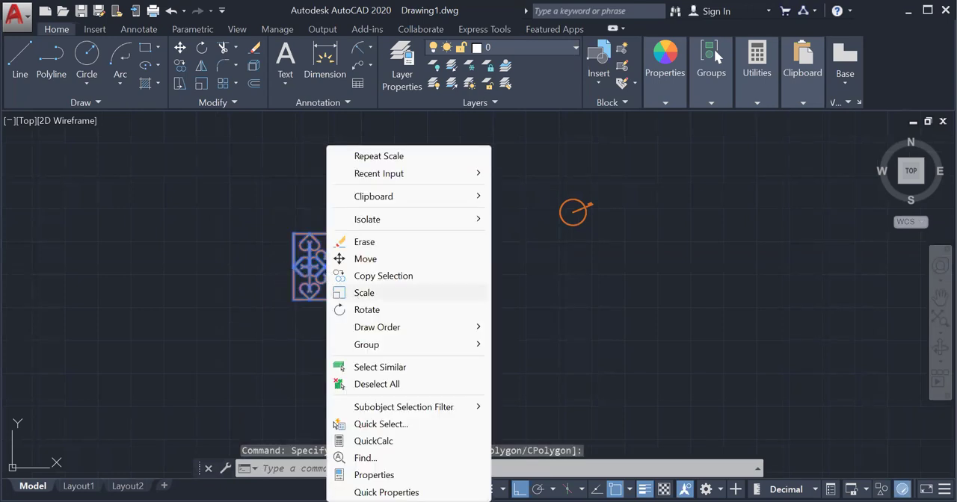
{"action": "left_click", "coordinate": [363, 294]}
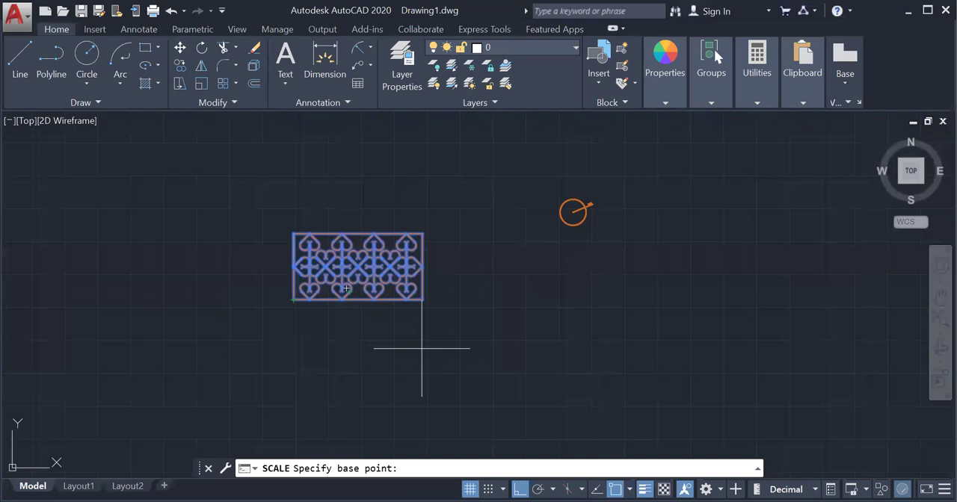
{"action": "left_click", "coordinate": [423, 234]}
{"action": "scroll", "coordinate": [408, 260], "scroll_direction": "up", "scroll_amount": 4}
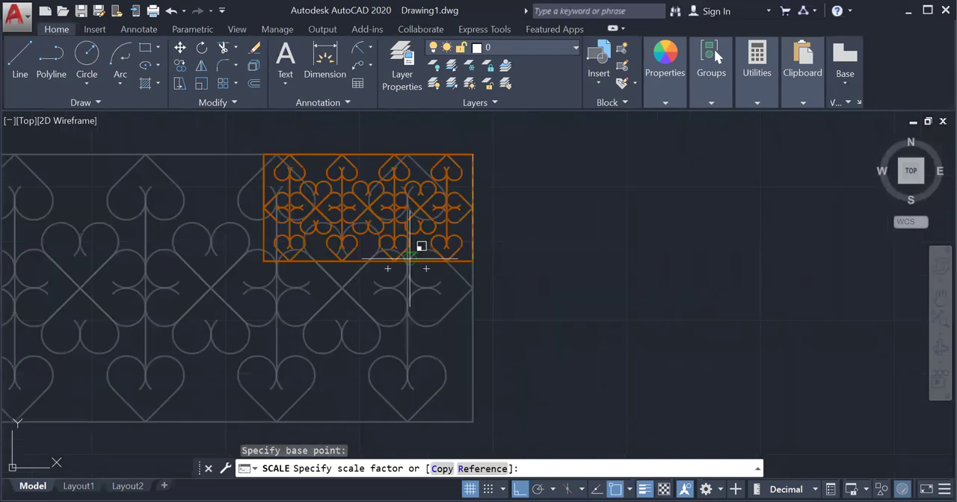
{"action": "key", "text": "F8"}
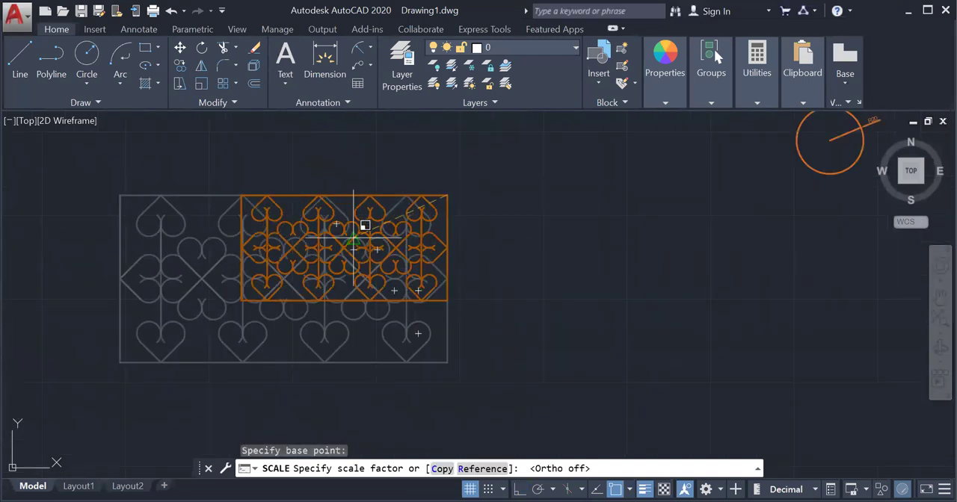
{"action": "scroll", "coordinate": [366, 239], "scroll_direction": "down", "scroll_amount": 4}
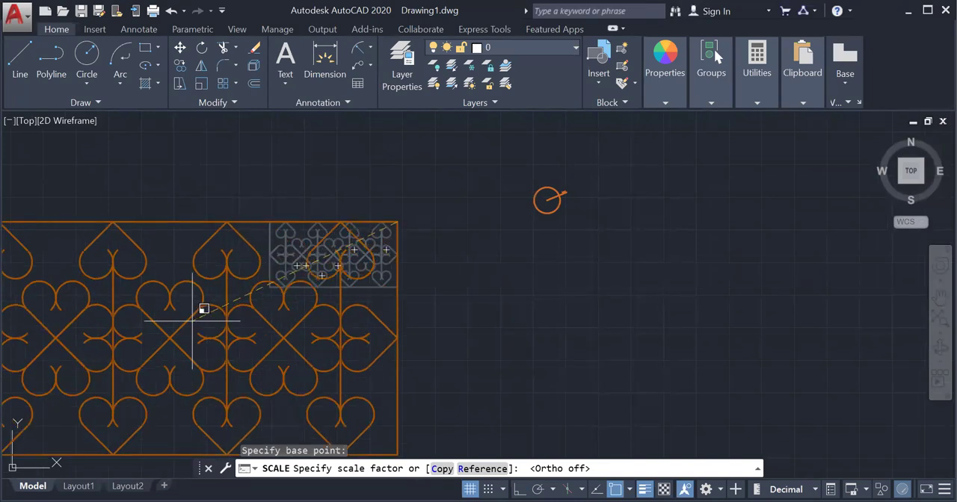
{"action": "scroll", "coordinate": [458, 231], "scroll_direction": "down", "scroll_amount": 2}
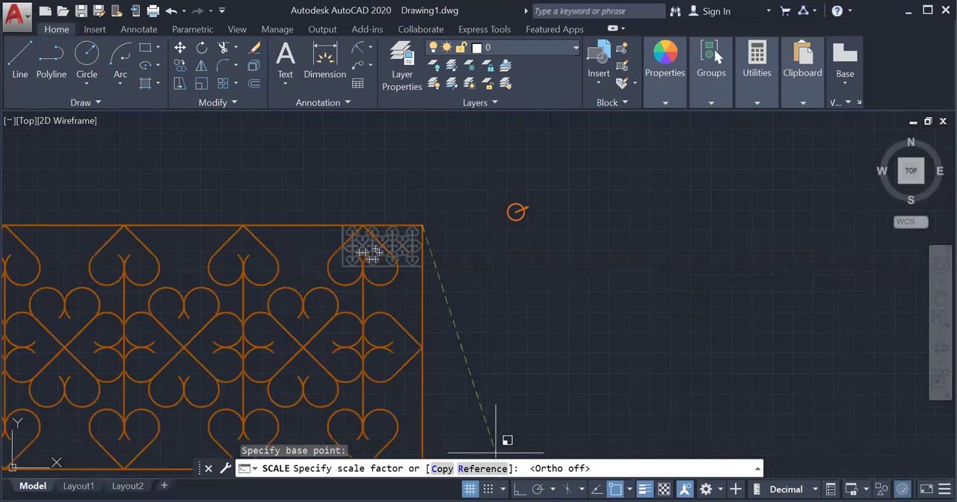
{"action": "key", "text": "F8"}
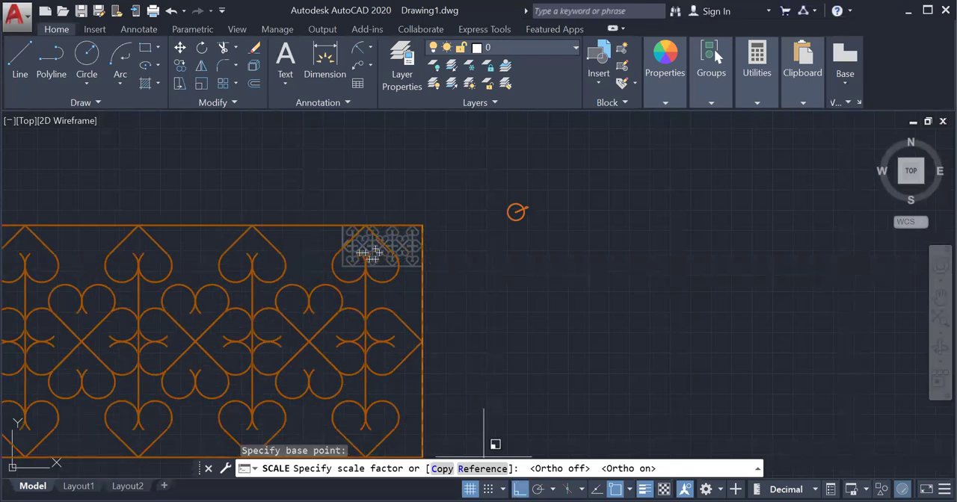
{"action": "type", "text": "2"}
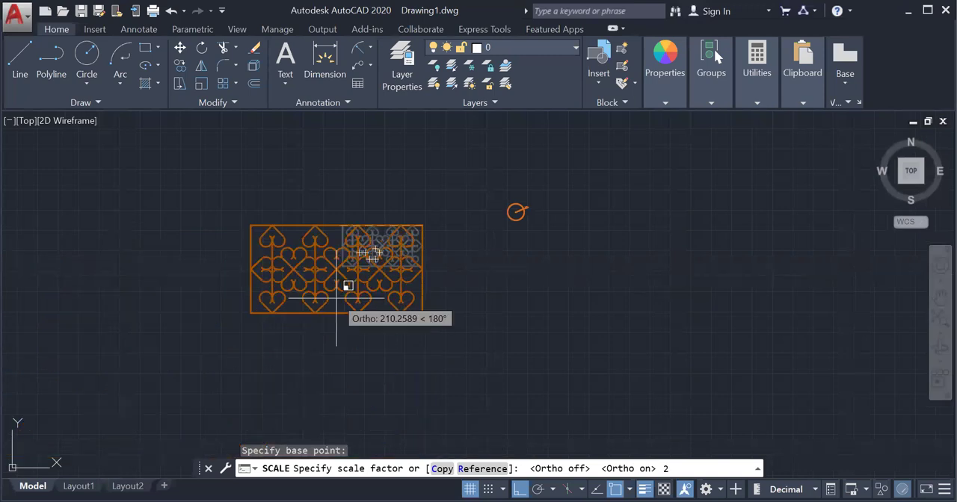
{"action": "key", "text": "Return"}
{"action": "scroll", "coordinate": [389, 318], "scroll_direction": "up", "scroll_amount": 2}
{"action": "scroll", "coordinate": [337, 316], "scroll_direction": "down", "scroll_amount": 4}
{"action": "scroll", "coordinate": [355, 280], "scroll_direction": "up", "scroll_amount": 3}
{"action": "scroll", "coordinate": [406, 229], "scroll_direction": "down", "scroll_amount": 3}
{"action": "scroll", "coordinate": [390, 245], "scroll_direction": "up", "scroll_amount": 3}
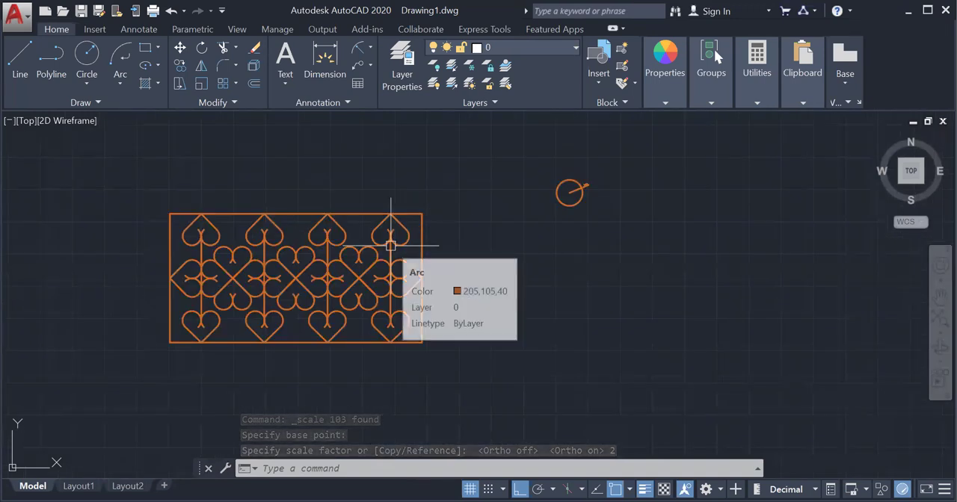
Step: Scale the dimensioned circle down by a factor of 0.1 about its centre
{"action": "scroll", "coordinate": [395, 237], "scroll_direction": "down", "scroll_amount": 1}
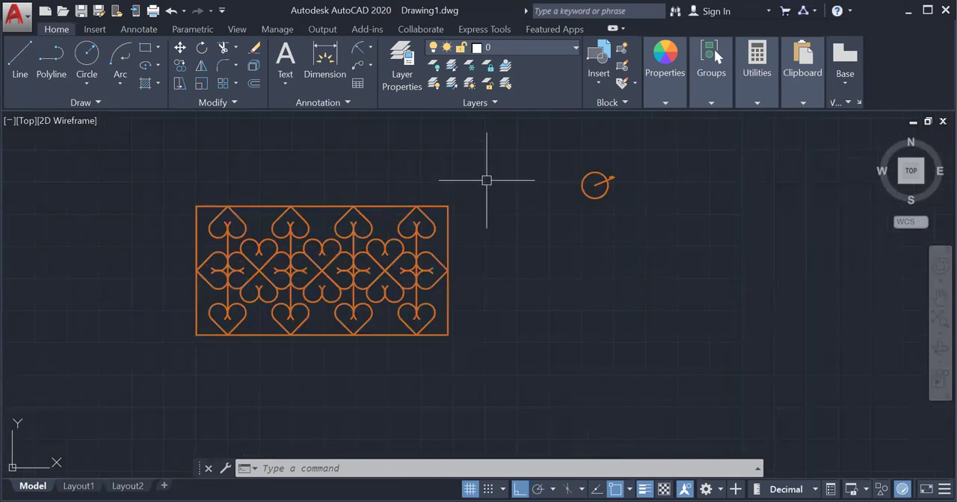
{"action": "scroll", "coordinate": [524, 200], "scroll_direction": "up", "scroll_amount": 6}
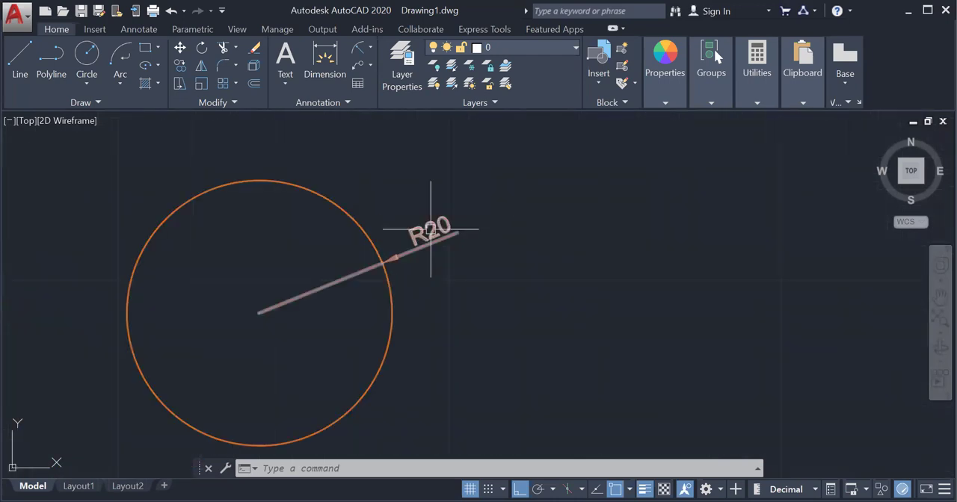
{"action": "scroll", "coordinate": [523, 240], "scroll_direction": "down", "scroll_amount": 2}
{"action": "left_click", "coordinate": [451, 229]}
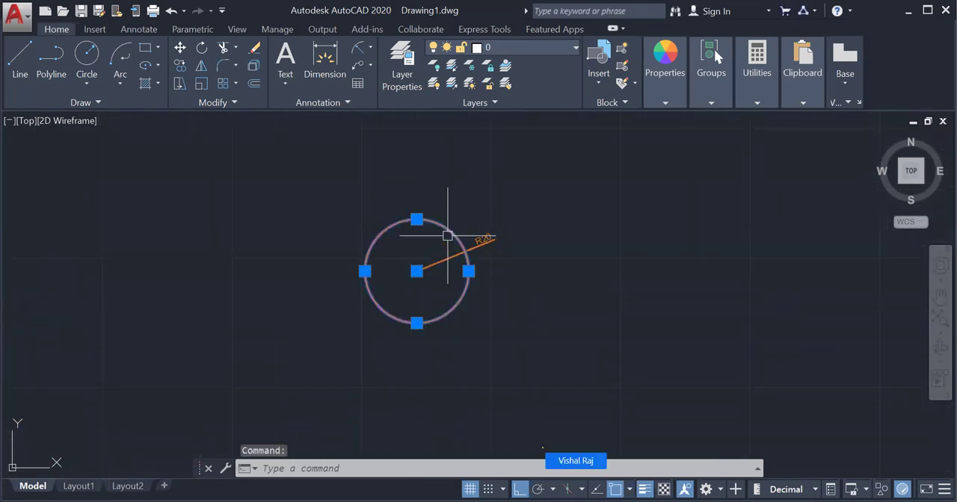
{"action": "scroll", "coordinate": [440, 259], "scroll_direction": "up", "scroll_amount": 3}
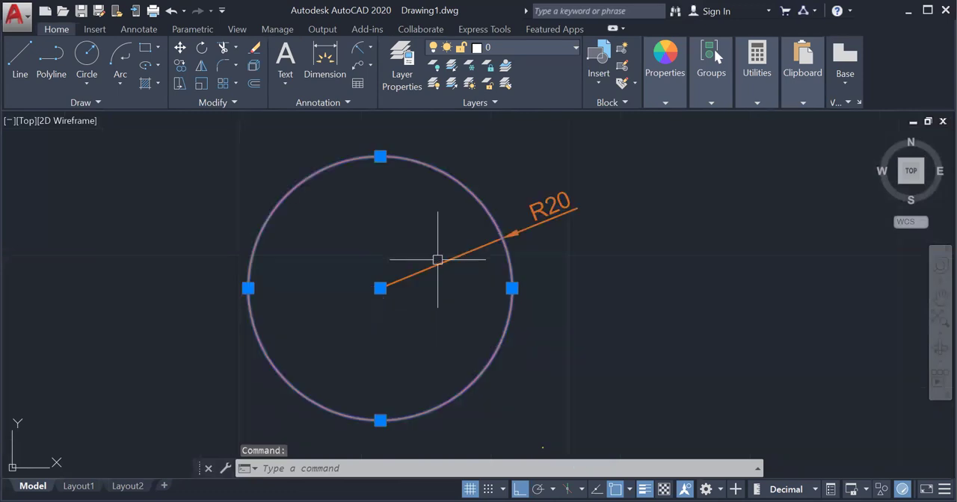
{"action": "right_click", "coordinate": [378, 249]}
{"action": "left_click", "coordinate": [404, 271]}
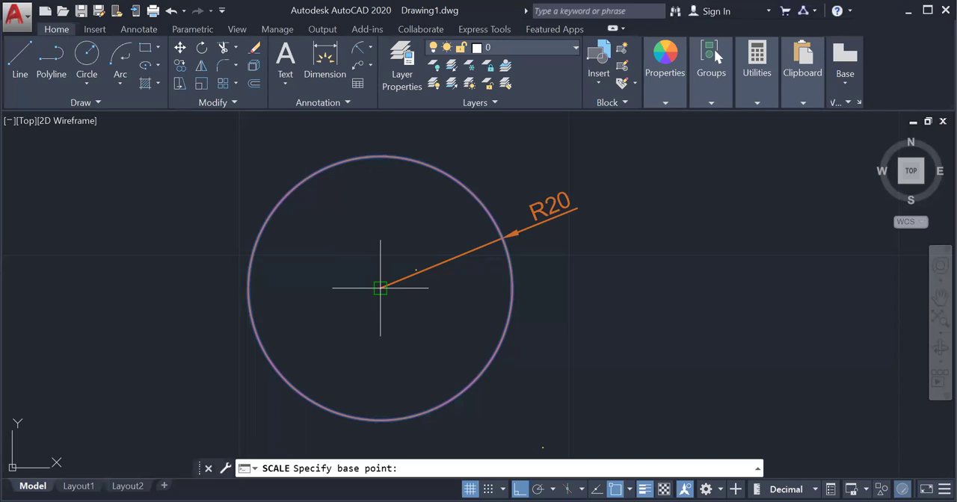
{"action": "left_click", "coordinate": [380, 288]}
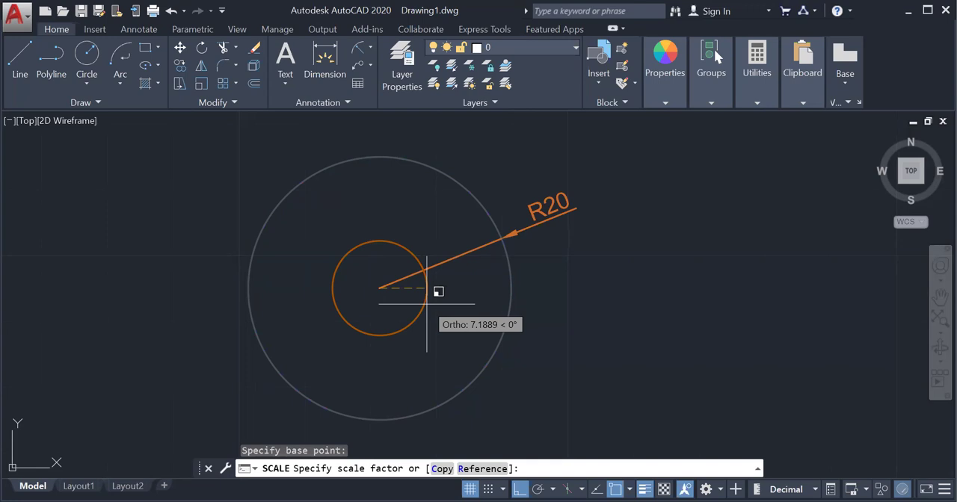
{"action": "type", "text": "0.1"}
{"action": "key", "text": "Return"}
{"action": "scroll", "coordinate": [392, 278], "scroll_direction": "up", "scroll_amount": 5}
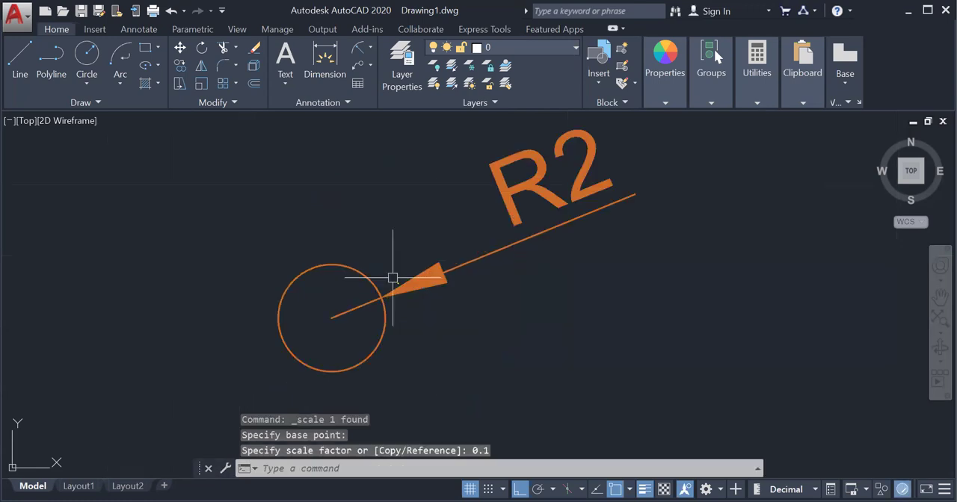
Step: In an empty area, draw a circle crossed by two horizontal lines joined at their right ends, plus a separate vertical line to the left
{"action": "scroll", "coordinate": [392, 278], "scroll_direction": "down", "scroll_amount": 8}
{"action": "scroll", "coordinate": [321, 248], "scroll_direction": "down", "scroll_amount": 2}
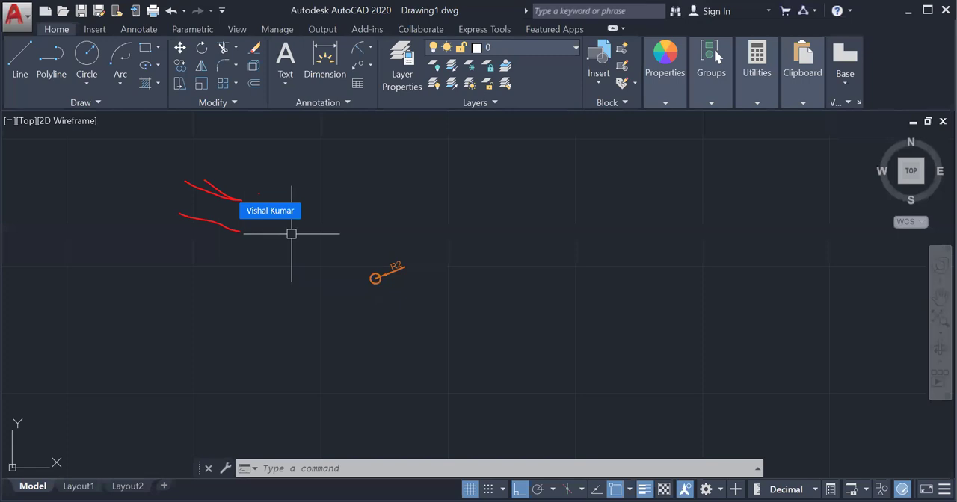
{"action": "scroll", "coordinate": [427, 261], "scroll_direction": "down", "scroll_amount": 2}
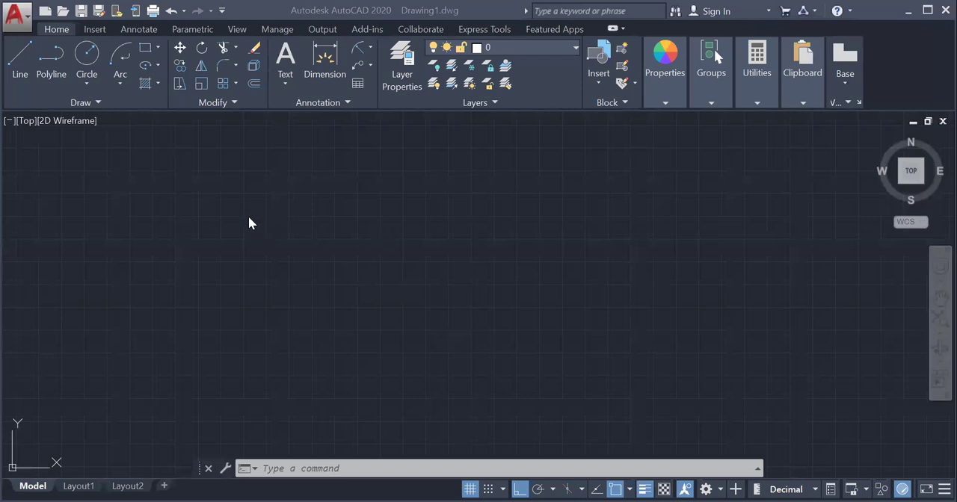
{"action": "left_click", "coordinate": [88, 57]}
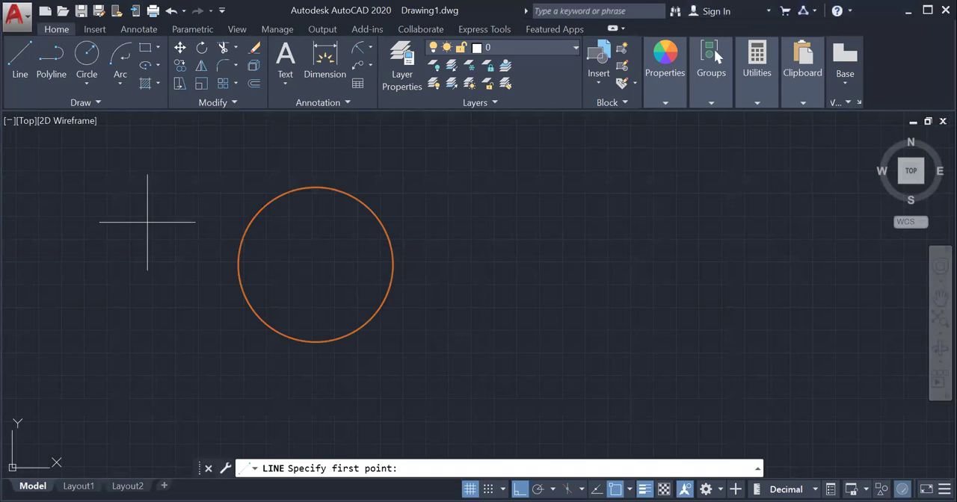
{"action": "left_click", "coordinate": [20, 64]}
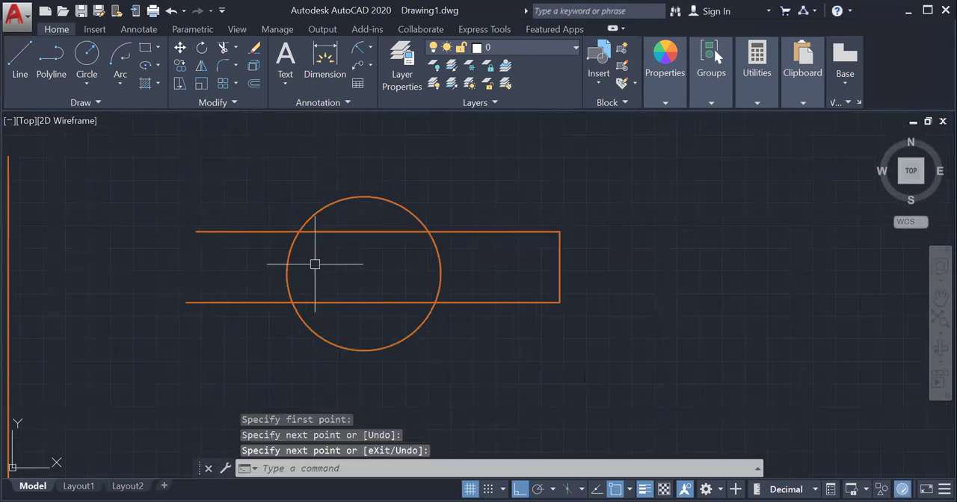
{"action": "scroll", "coordinate": [442, 251], "scroll_direction": "down", "scroll_amount": 4}
{"action": "scroll", "coordinate": [427, 245], "scroll_direction": "up", "scroll_amount": 5}
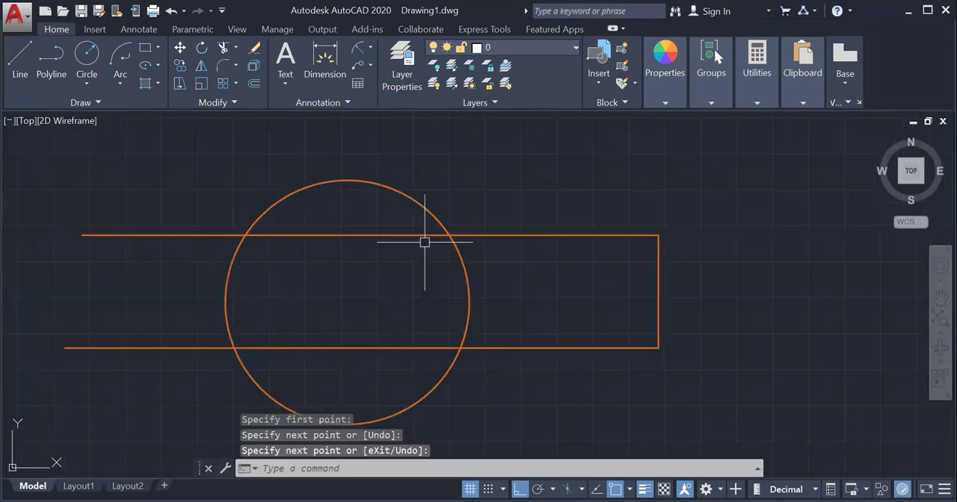
{"action": "scroll", "coordinate": [399, 265], "scroll_direction": "down", "scroll_amount": 2}
{"action": "scroll", "coordinate": [349, 254], "scroll_direction": "up", "scroll_amount": 2}
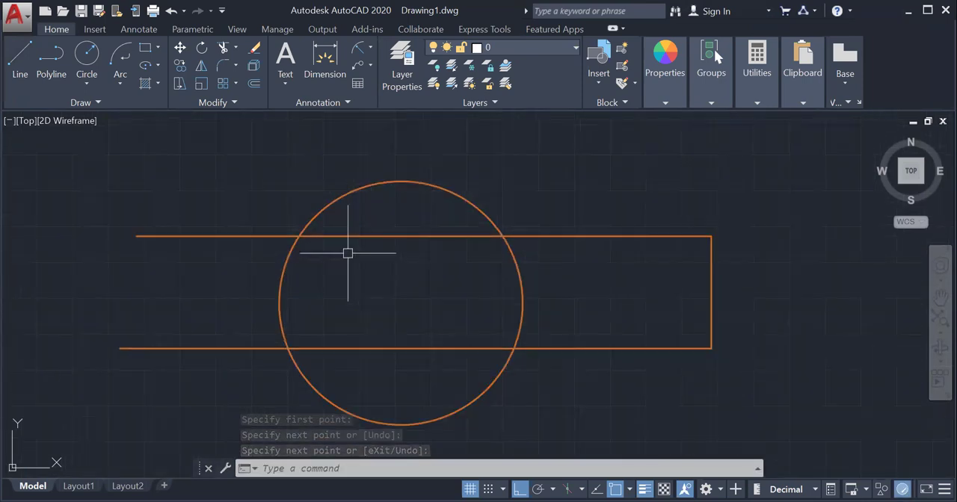
{"action": "scroll", "coordinate": [348, 253], "scroll_direction": "down", "scroll_amount": 2}
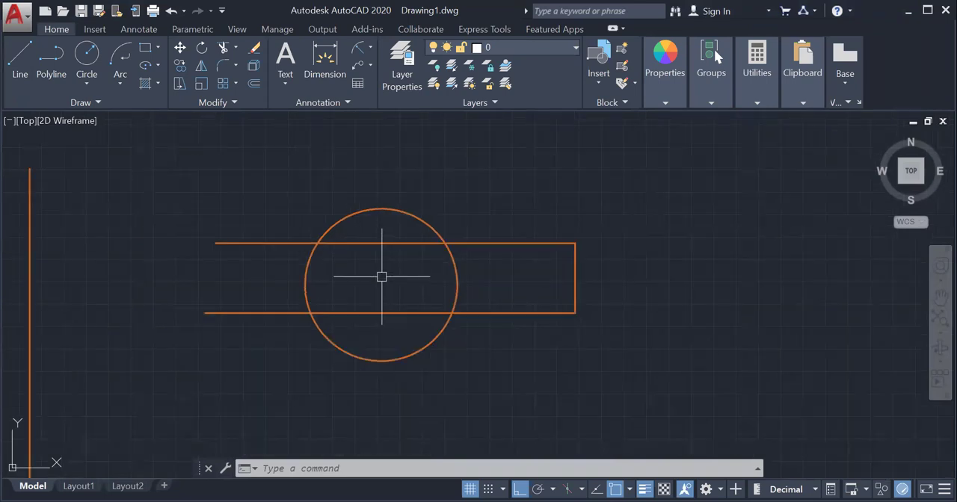
Step: Trim away the part of the upper horizontal line inside the circle, using all objects as cutting edges
{"action": "scroll", "coordinate": [383, 271], "scroll_direction": "down", "scroll_amount": 2}
{"action": "scroll", "coordinate": [354, 269], "scroll_direction": "up", "scroll_amount": 2}
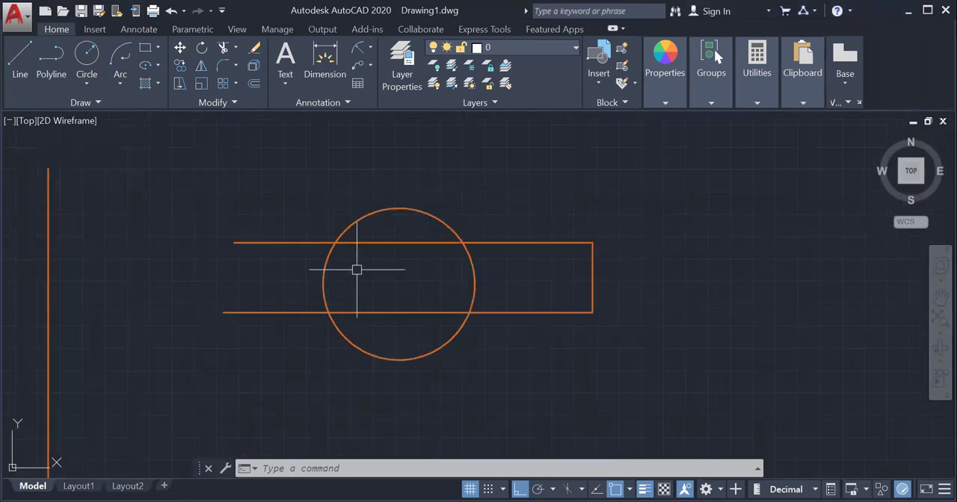
{"action": "type", "text": "TR"}
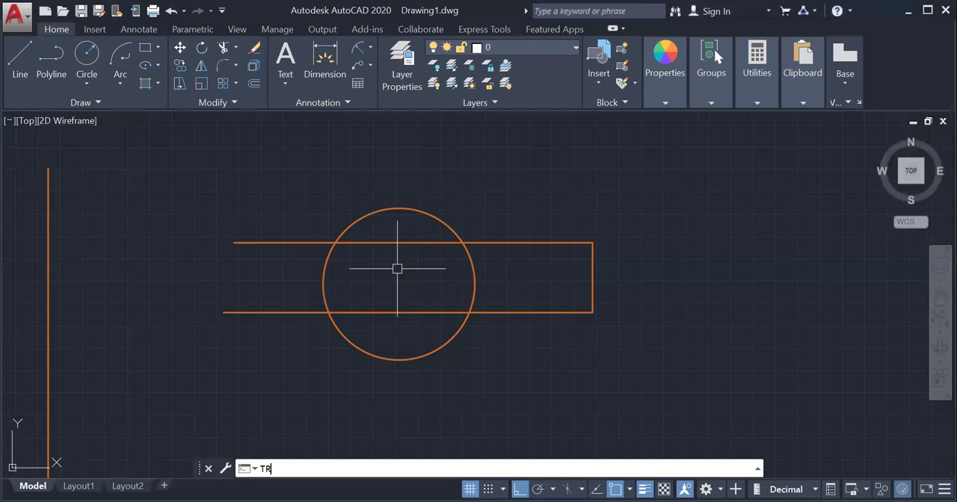
{"action": "key", "text": "Return"}
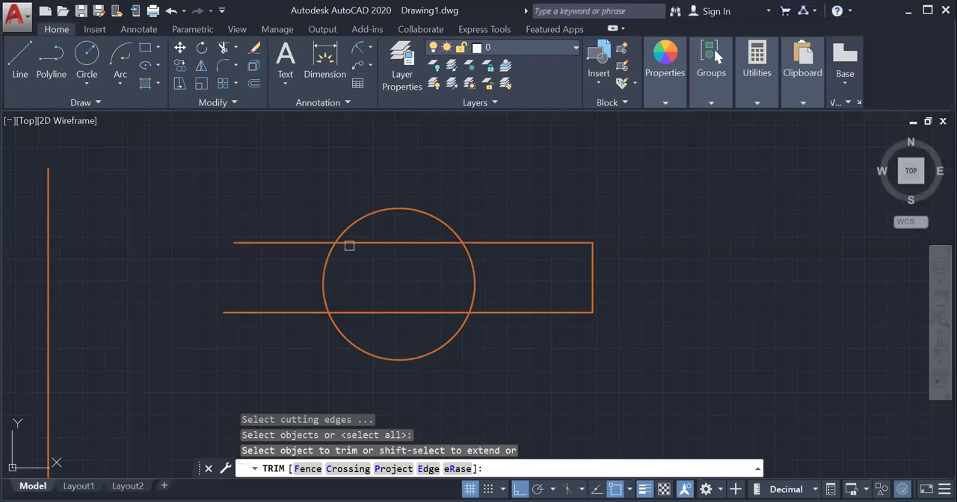
{"action": "left_click", "coordinate": [382, 241]}
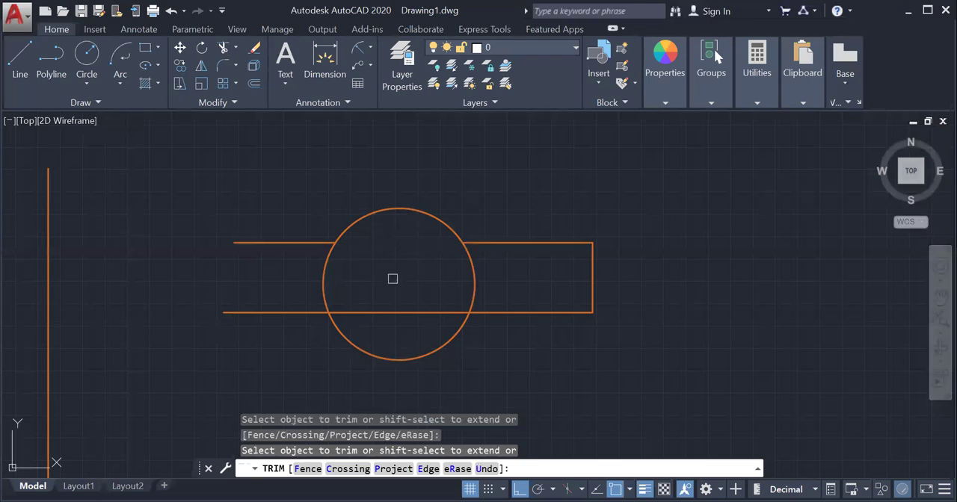
{"action": "left_click", "coordinate": [238, 243]}
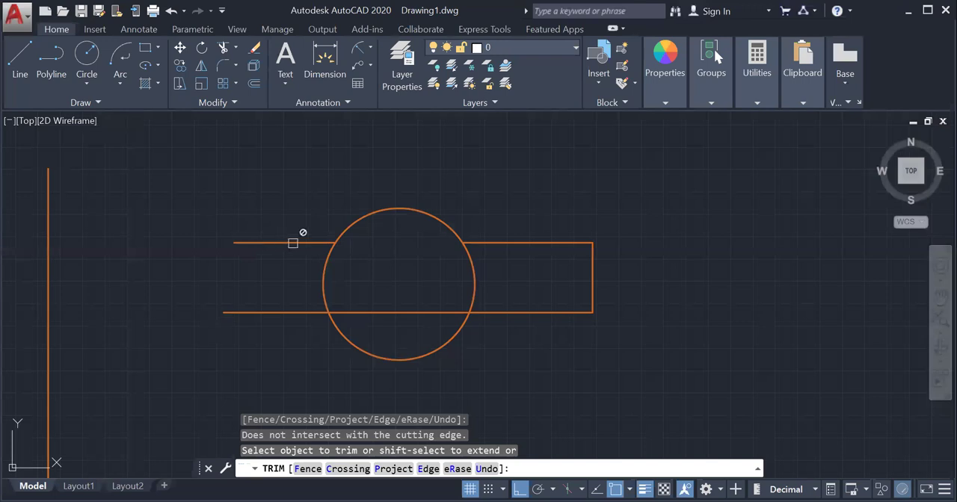
{"action": "scroll", "coordinate": [292, 243], "scroll_direction": "up", "scroll_amount": 2}
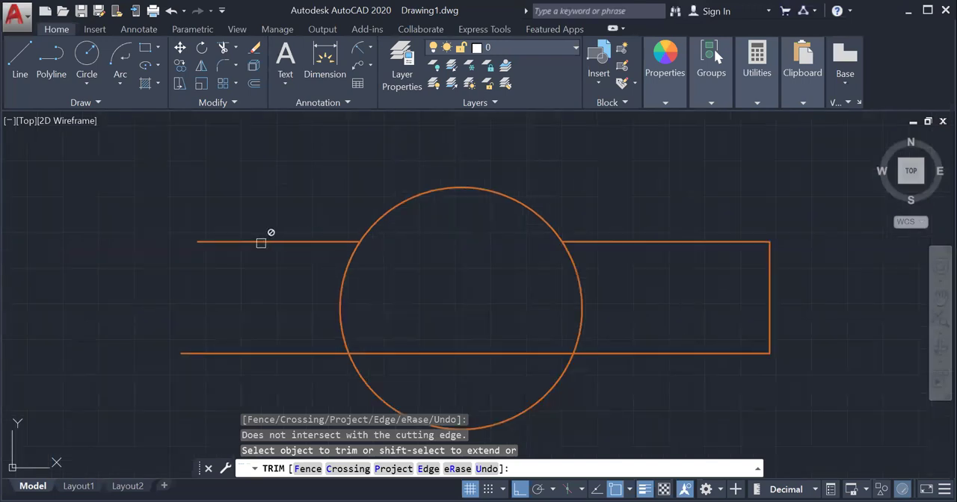
{"action": "scroll", "coordinate": [261, 243], "scroll_direction": "down", "scroll_amount": 2}
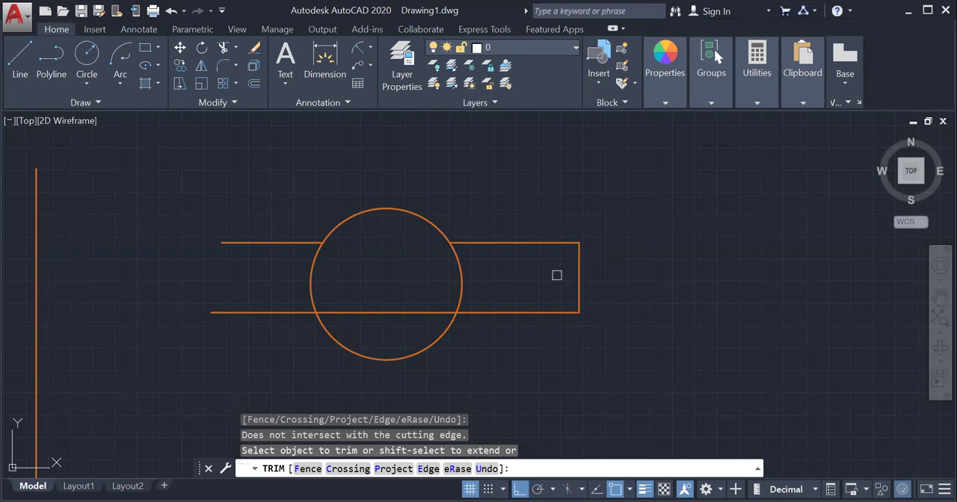
Step: Trim the lower horizontal line both between the circle and the short vertical edge and inside the circle
{"action": "left_click", "coordinate": [498, 309]}
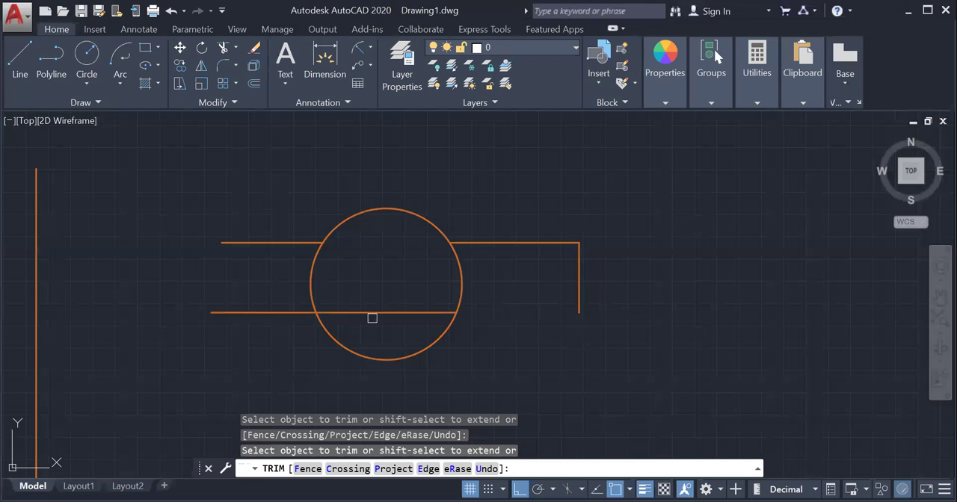
{"action": "left_click", "coordinate": [384, 313]}
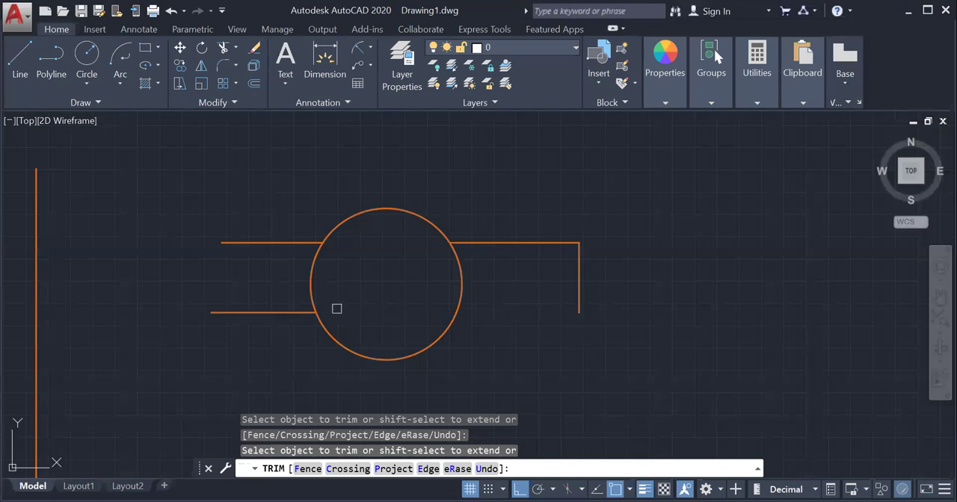
{"action": "left_click", "coordinate": [247, 309]}
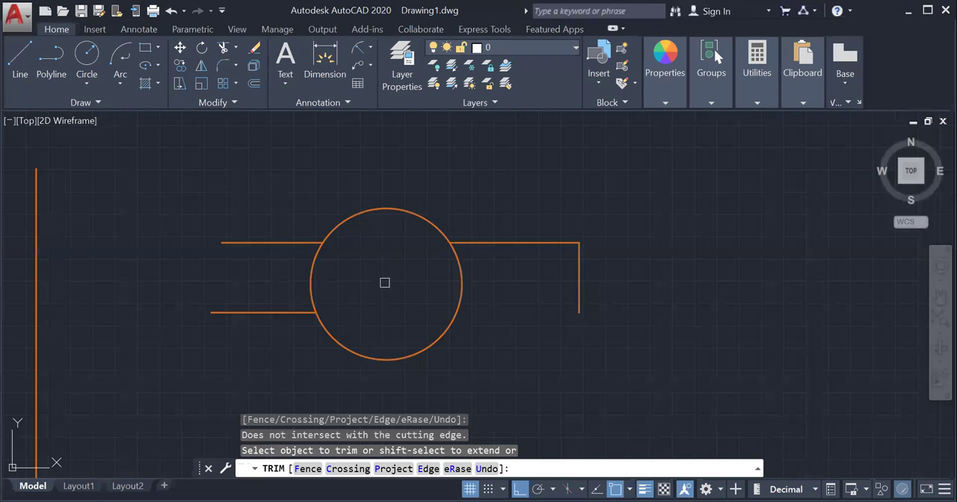
Step: Within the Trim command, extend the lower and upper lines back across the circle to restore the closed right end
{"action": "left_click", "coordinate": [278, 316], "text": "shift"}
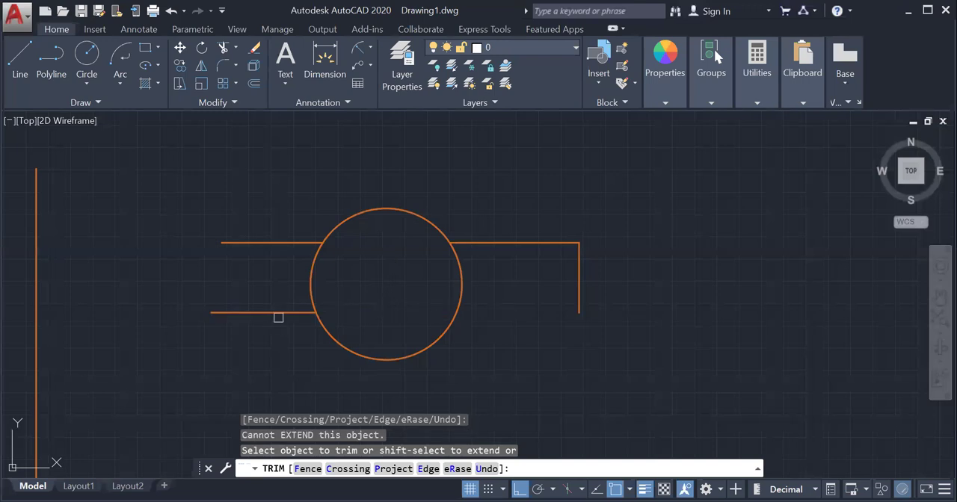
{"action": "left_click", "coordinate": [280, 314], "text": "shift"}
{"action": "left_click", "coordinate": [427, 314], "text": "shift"}
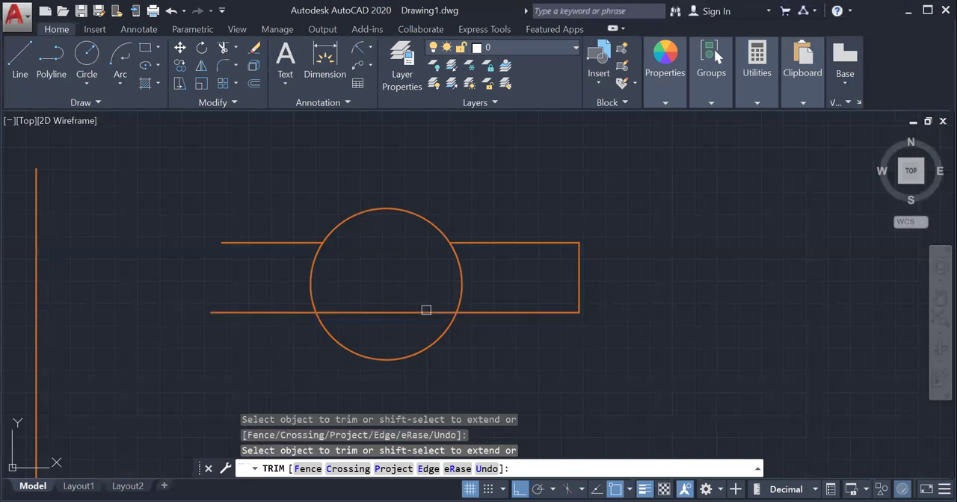
{"action": "left_click", "coordinate": [482, 243], "text": "shift"}
{"action": "scroll", "coordinate": [654, 208], "scroll_direction": "down", "scroll_amount": 4}
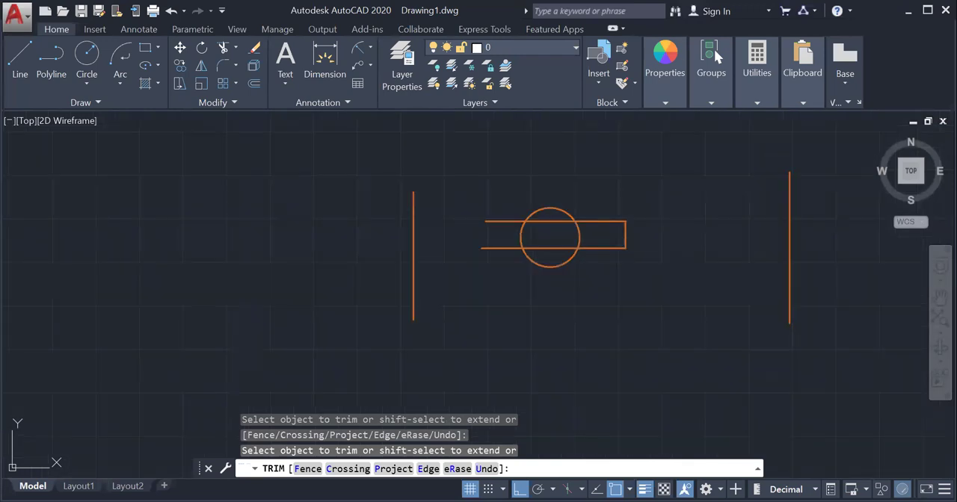
{"action": "key", "text": "Escape"}
Step: Extend the left ends of both horizontal lines to the left vertical line, using all objects as boundary edges
{"action": "scroll", "coordinate": [629, 209], "scroll_direction": "up", "scroll_amount": 4}
{"action": "scroll", "coordinate": [418, 184], "scroll_direction": "down", "scroll_amount": 6}
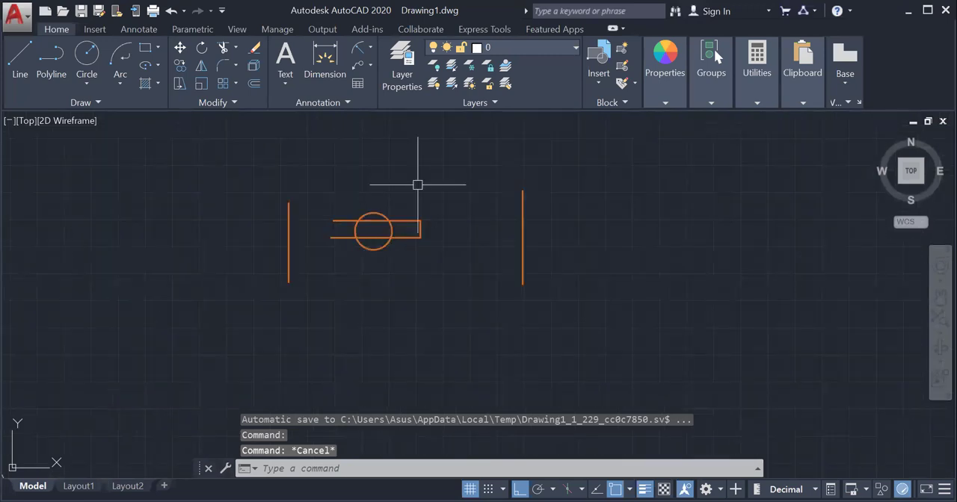
{"action": "type", "text": "EX"}
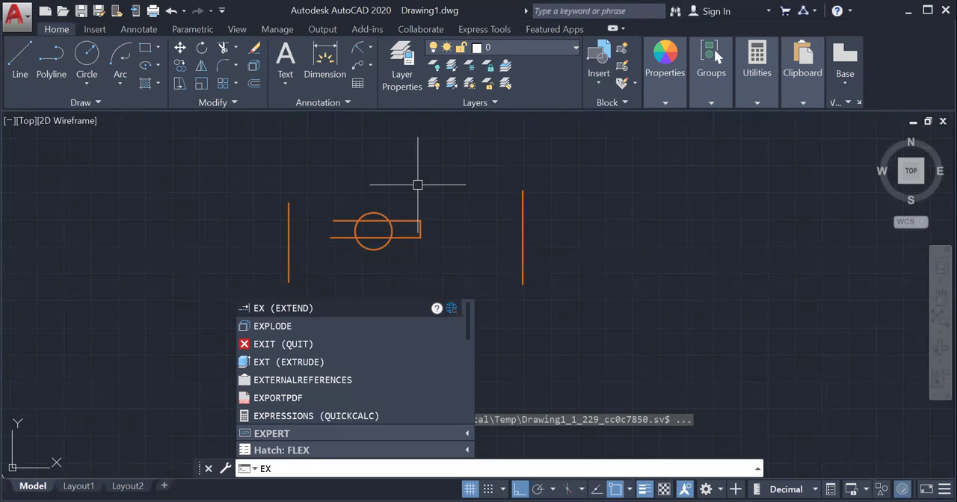
{"action": "key", "text": "Escape"}
{"action": "key", "text": "Return"}
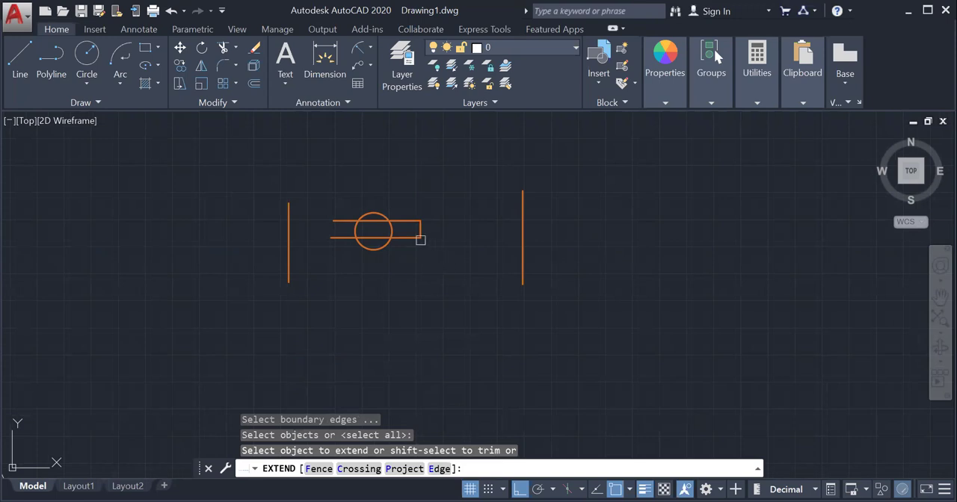
{"action": "scroll", "coordinate": [350, 199], "scroll_direction": "up", "scroll_amount": 2}
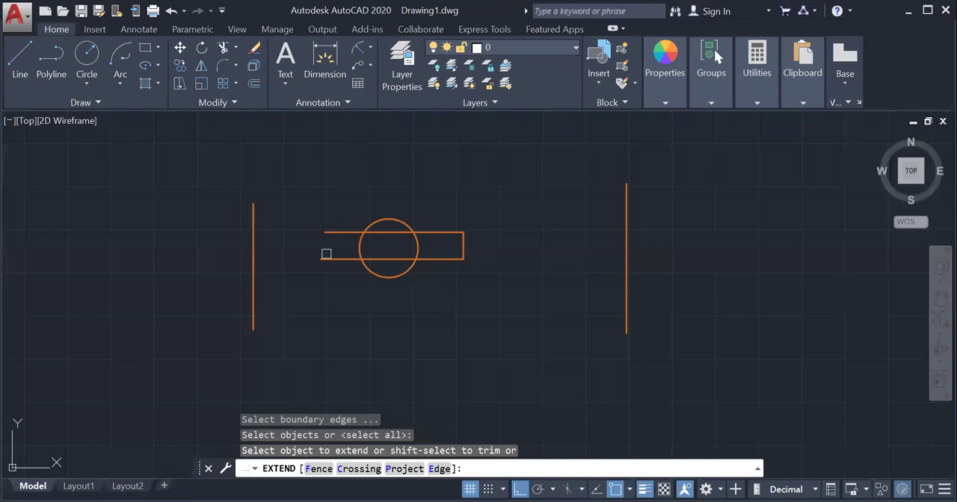
{"action": "left_click", "coordinate": [330, 233]}
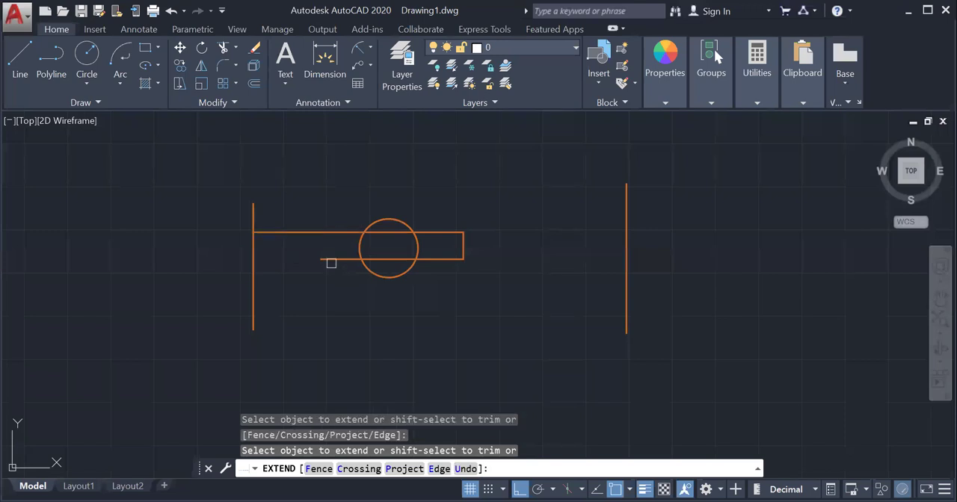
{"action": "left_click", "coordinate": [332, 259]}
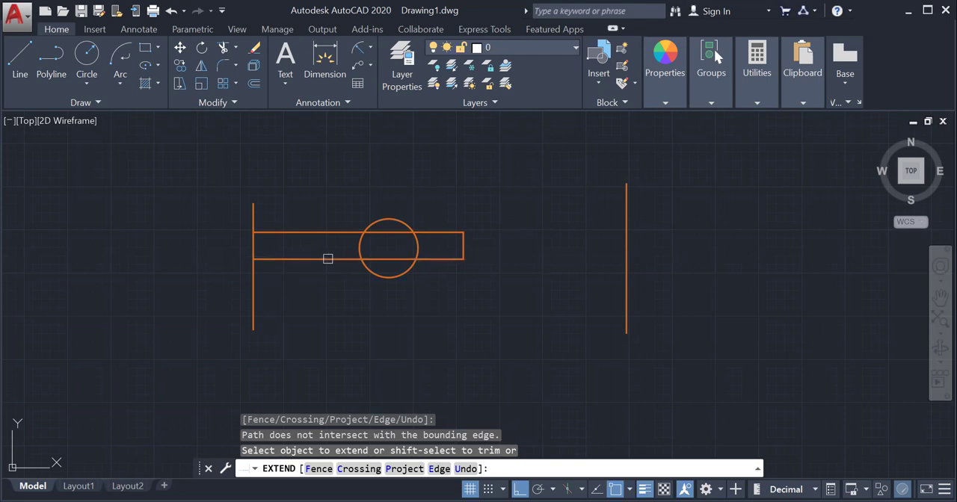
Step: Try to extend the lower horizontal line further from its left end and to extend the circle
{"action": "left_click", "coordinate": [328, 259]}
{"action": "left_click", "coordinate": [273, 260]}
{"action": "scroll", "coordinate": [464, 277], "scroll_direction": "down", "scroll_amount": 4}
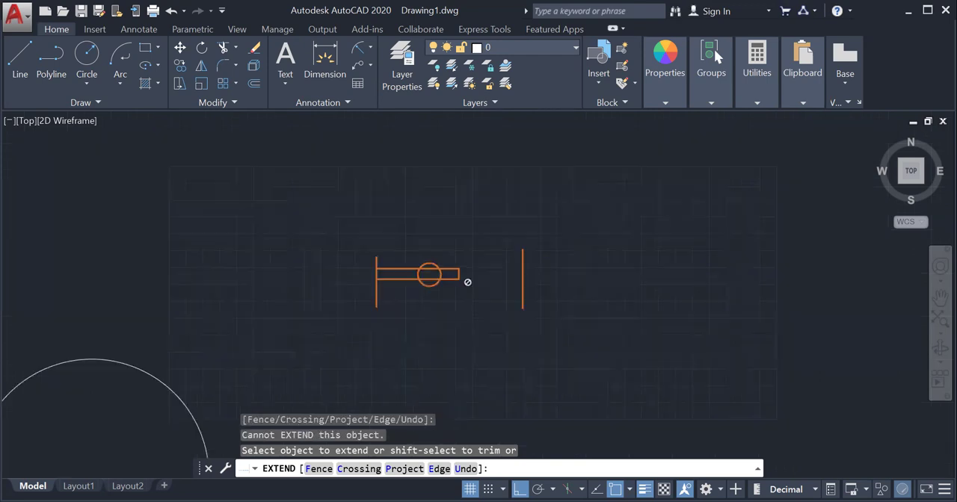
{"action": "scroll", "coordinate": [374, 274], "scroll_direction": "up", "scroll_amount": 2}
{"action": "scroll", "coordinate": [372, 275], "scroll_direction": "down", "scroll_amount": 4}
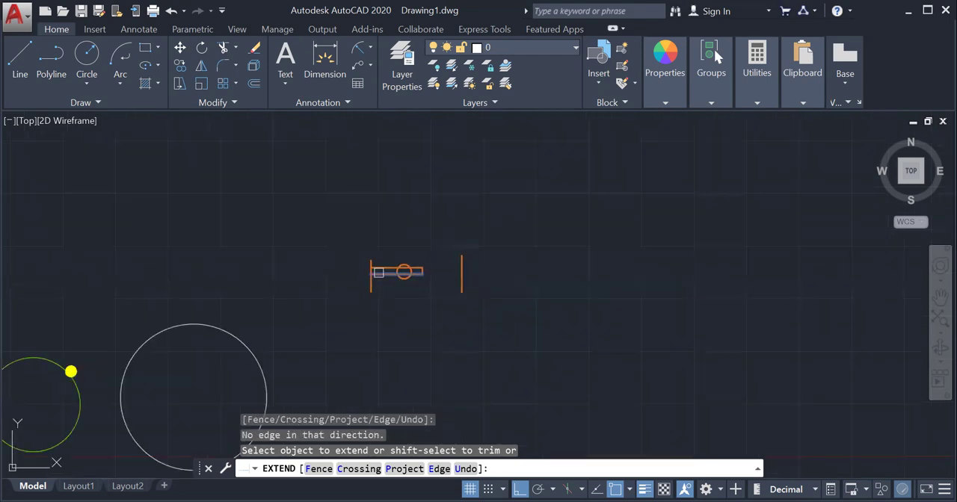
{"action": "scroll", "coordinate": [395, 274], "scroll_direction": "down", "scroll_amount": 2}
{"action": "left_click", "coordinate": [403, 272]}
{"action": "scroll", "coordinate": [486, 276], "scroll_direction": "up", "scroll_amount": 6}
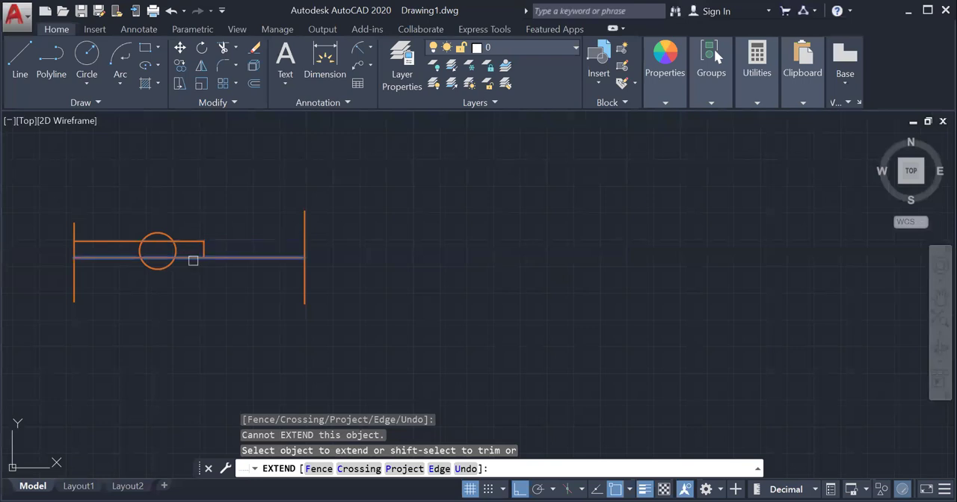
Step: Try to extend the upper horizontal line's right end while the right vertical line lies outside the view
{"action": "mouse_move", "coordinate": [222, 244]}
{"action": "middle_mouse_down"}
{"action": "mouse_move", "coordinate": [713, 306]}
{"action": "mouse_move", "coordinate": [840, 296]}
{"action": "mouse_move", "coordinate": [876, 278]}
{"action": "middle_mouse_up"}
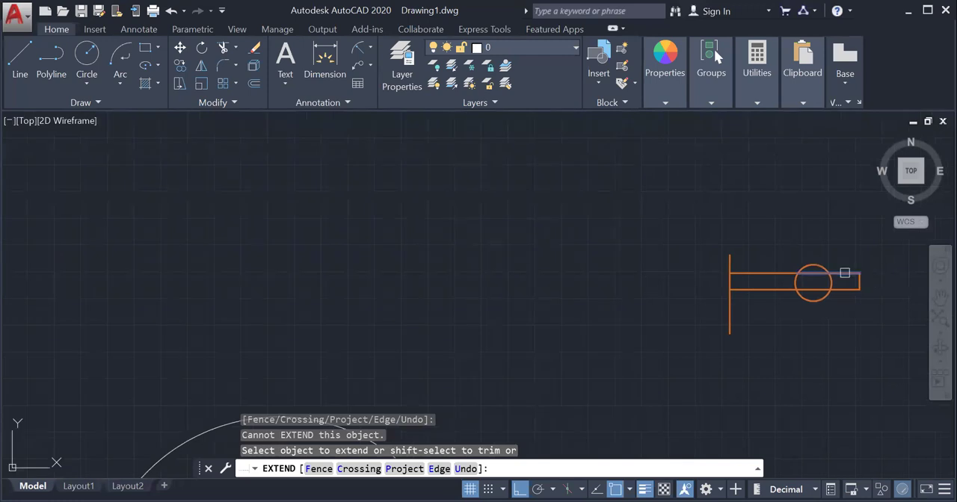
{"action": "left_click", "coordinate": [850, 274]}
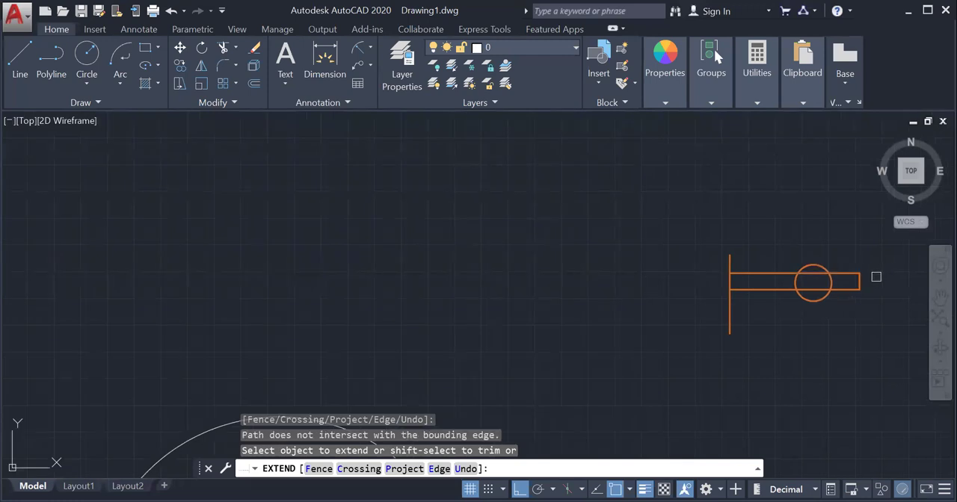
{"action": "scroll", "coordinate": [336, 248], "scroll_direction": "down", "scroll_amount": 4}
{"action": "scroll", "coordinate": [575, 258], "scroll_direction": "up", "scroll_amount": 2}
{"action": "scroll", "coordinate": [561, 257], "scroll_direction": "up", "scroll_amount": 2}
{"action": "scroll", "coordinate": [460, 267], "scroll_direction": "up", "scroll_amount": 2}
{"action": "left_click", "coordinate": [459, 267]}
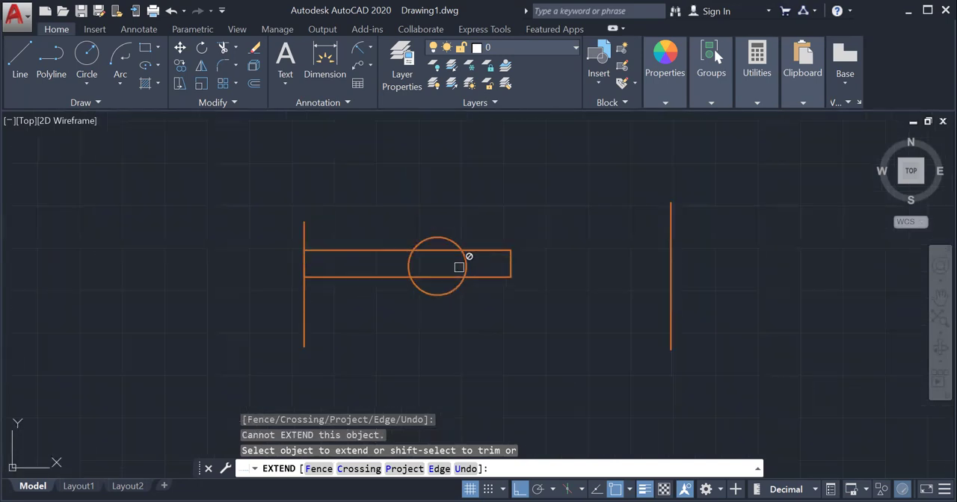
Step: Extend the right ends of both horizontal lines to the right vertical line
{"action": "scroll", "coordinate": [441, 268], "scroll_direction": "up", "scroll_amount": 2}
{"action": "left_click", "coordinate": [551, 235]}
{"action": "left_click", "coordinate": [534, 240]}
{"action": "left_click", "coordinate": [528, 281]}
{"action": "left_click", "coordinate": [529, 282]}
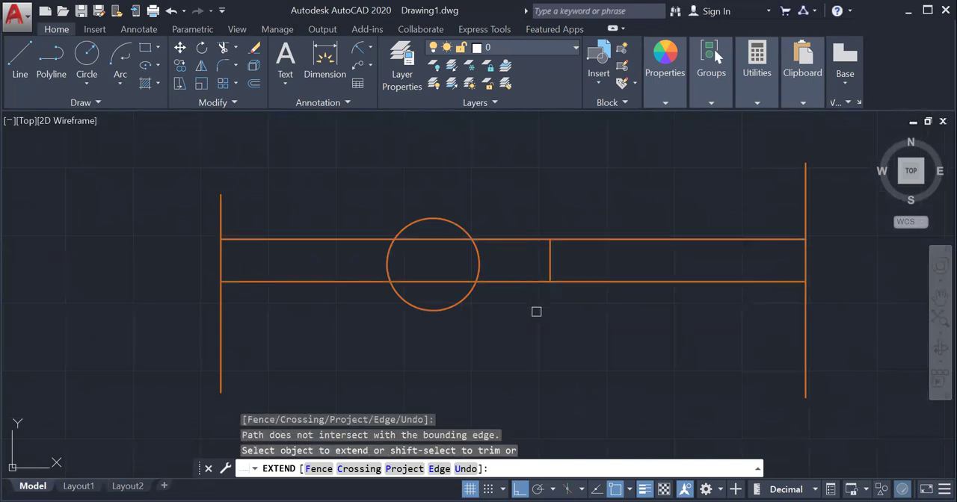
Step: Within the Extend command, trim away both horizontal line segments inside the circle
{"action": "left_click", "coordinate": [434, 241], "text": "shift"}
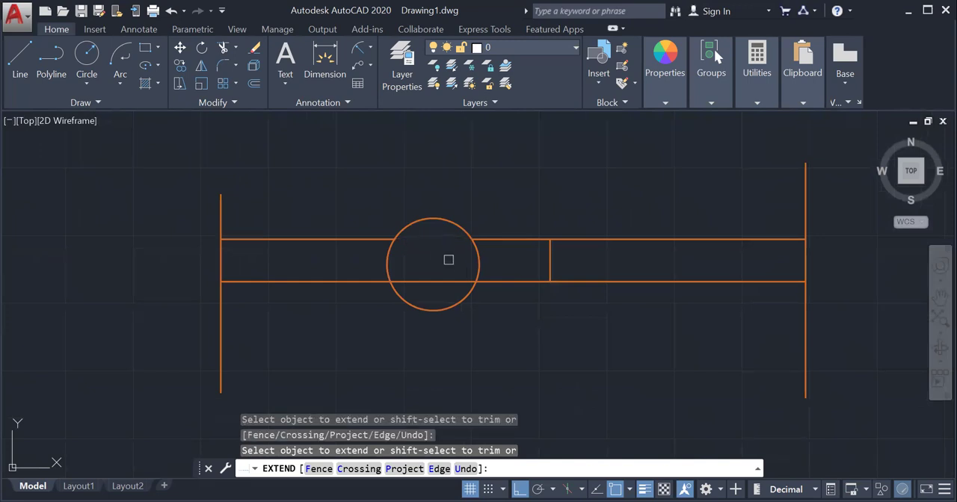
{"action": "left_click", "coordinate": [433, 281], "text": "shift"}
{"action": "left_click", "coordinate": [551, 272]}
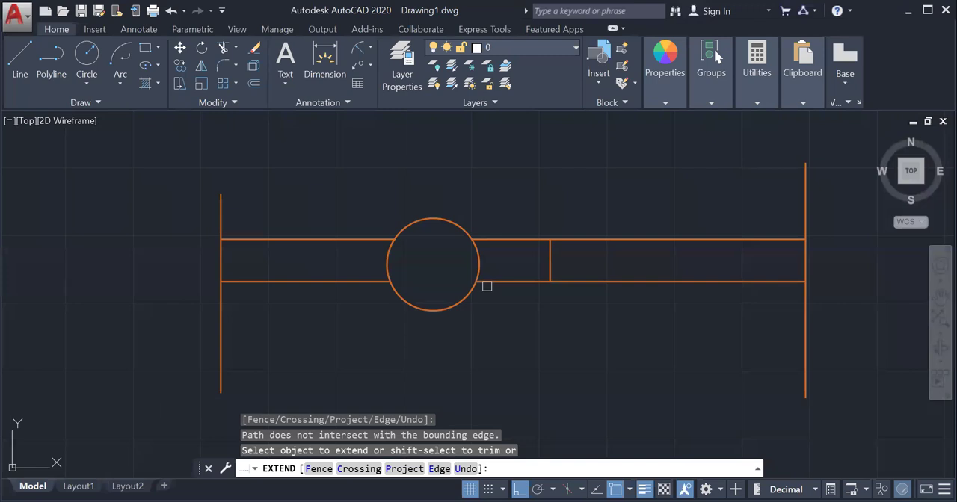
{"action": "scroll", "coordinate": [298, 266], "scroll_direction": "down", "scroll_amount": 2}
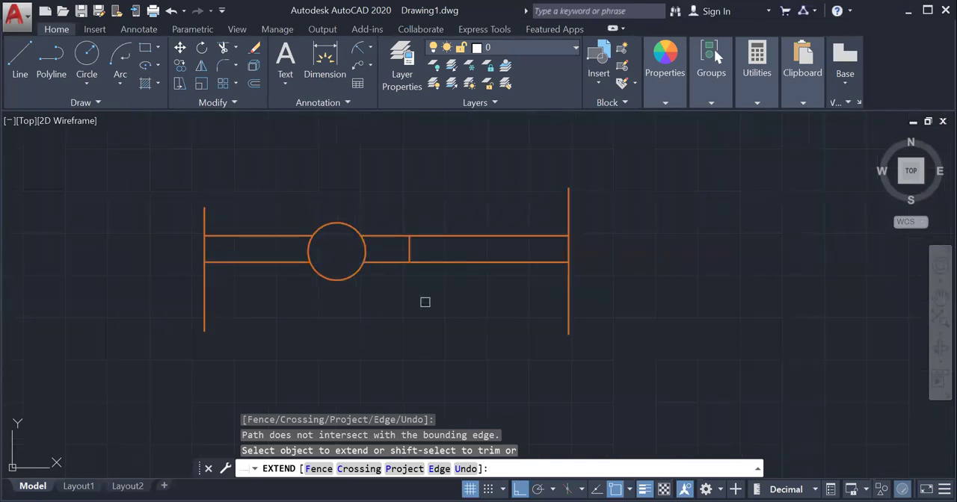
{"action": "key", "text": "Escape"}
{"action": "key", "text": "Escape"}
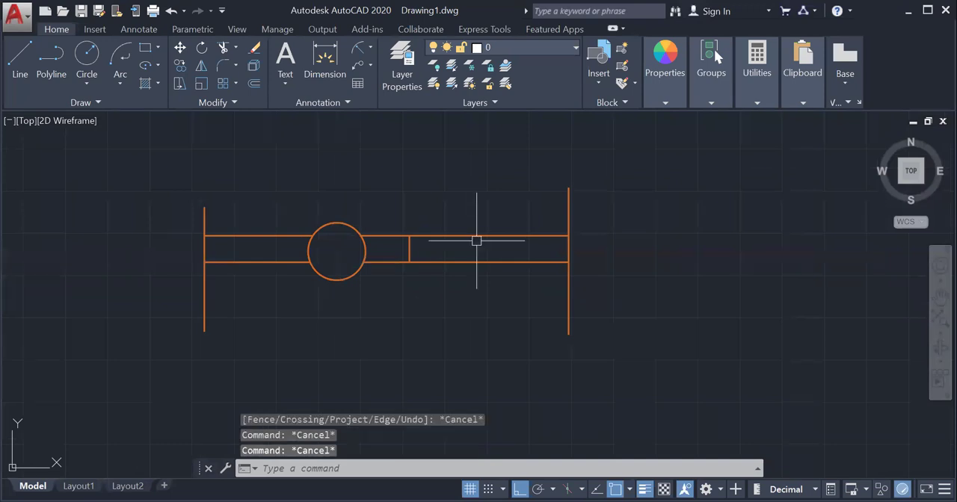
Step: Erase the whole example figure of the circle, horizontal lines and vertical lines
{"action": "left_click", "coordinate": [630, 154]}
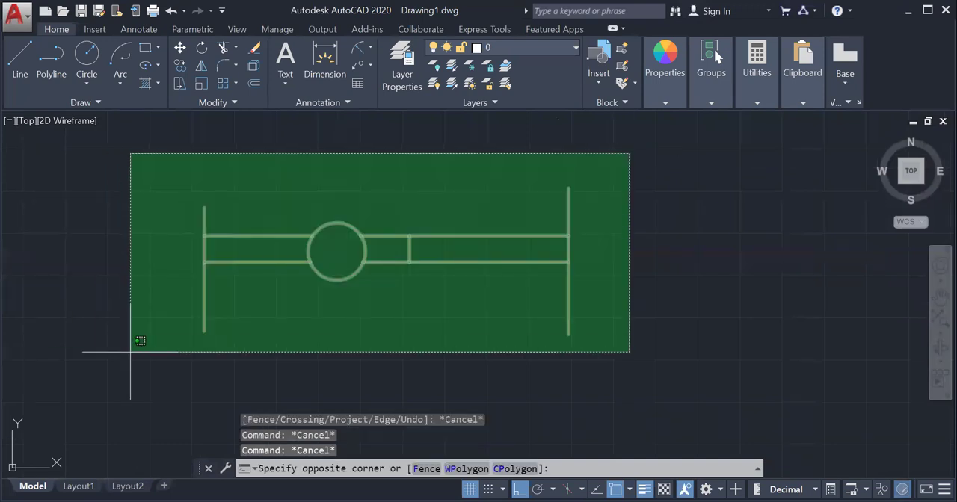
{"action": "left_click", "coordinate": [130, 352]}
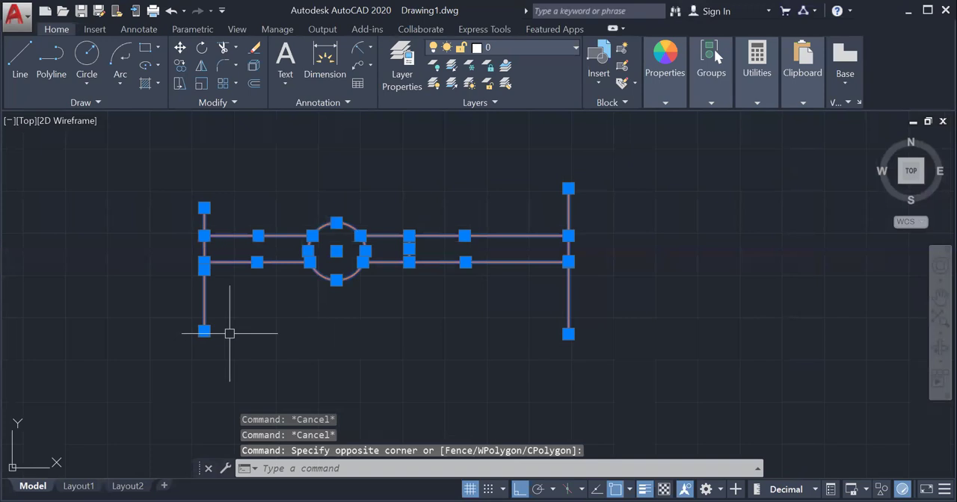
{"action": "right_click", "coordinate": [273, 213]}
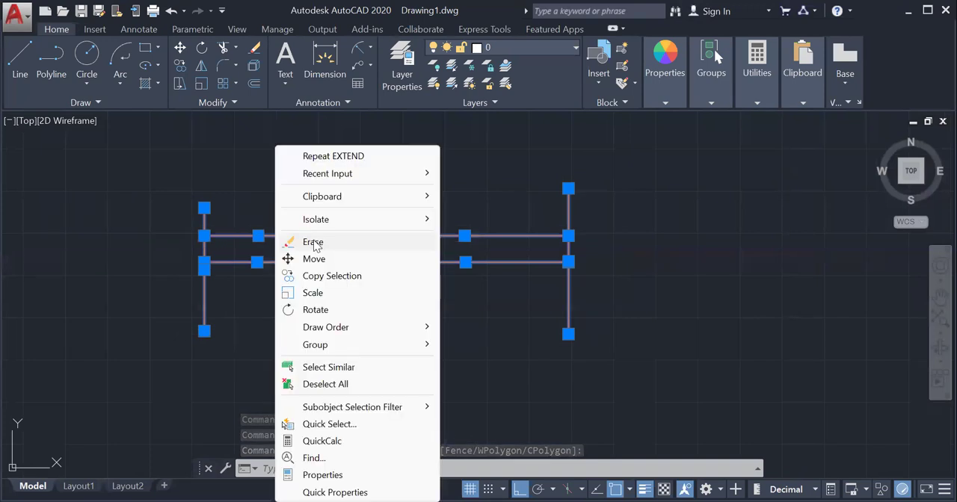
{"action": "left_click", "coordinate": [312, 241]}
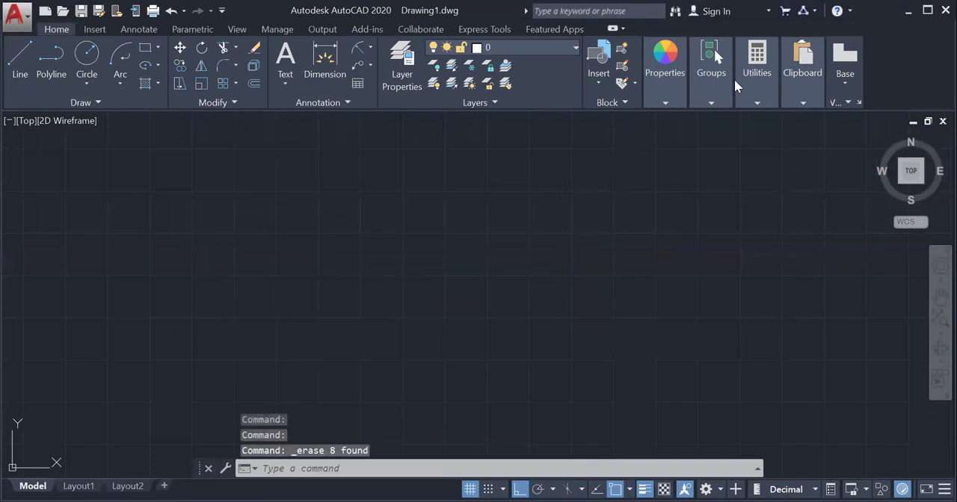